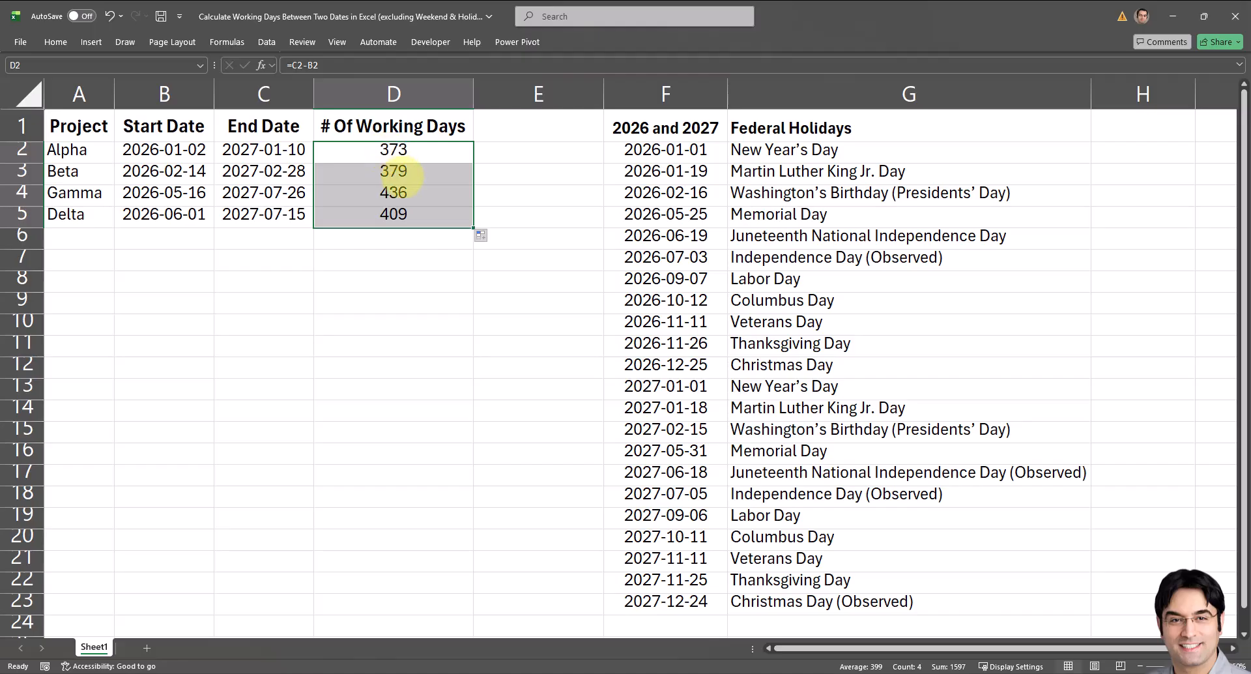
Step: Clear the contents of D2:D5 in the # Of Working Days column
click(394, 149)
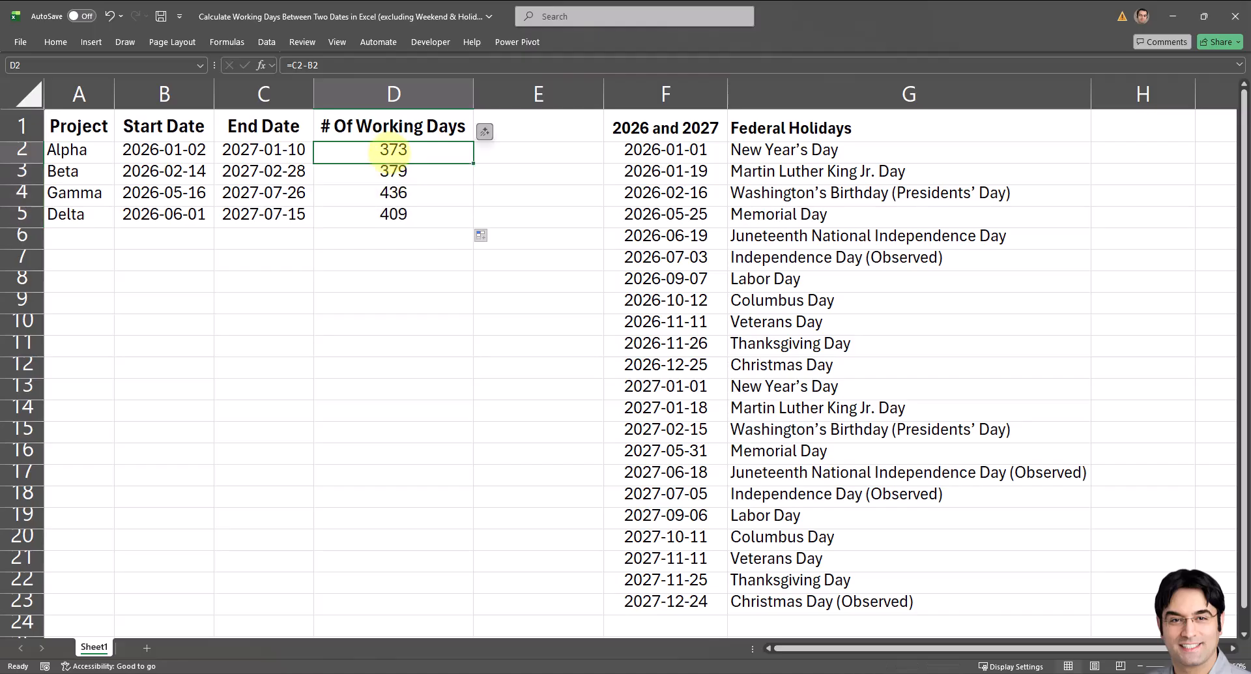
drag(394, 150, 392, 213)
right_click(392, 213)
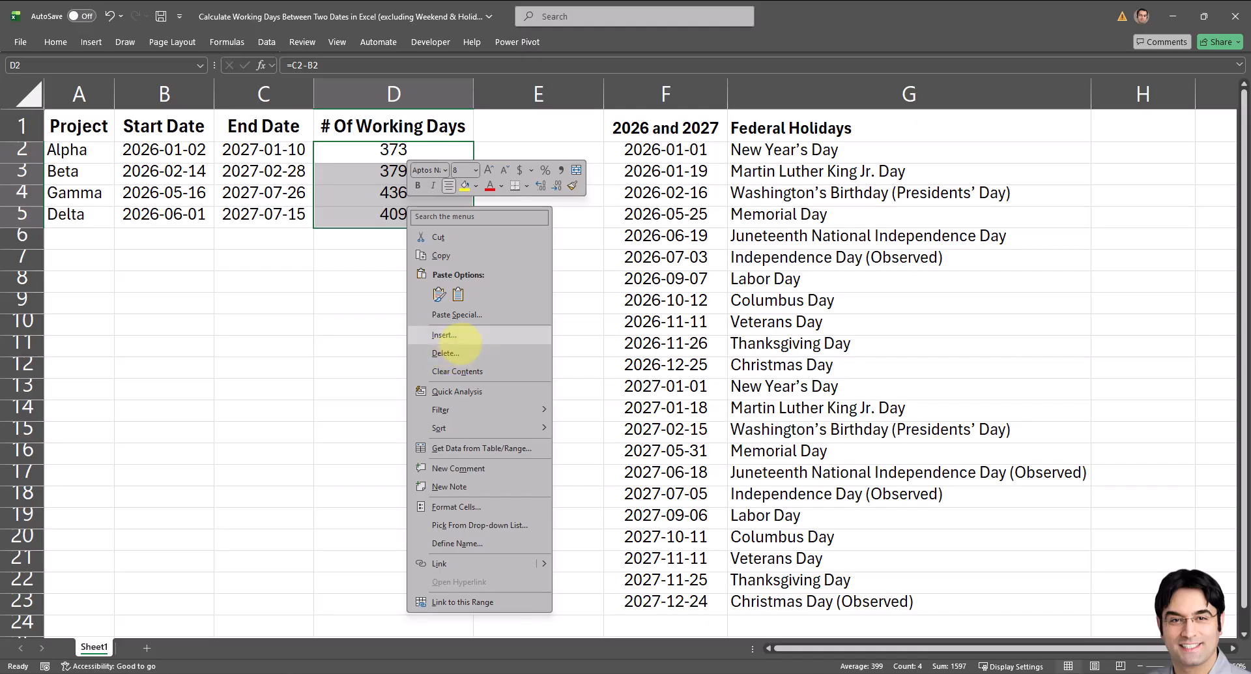
click(457, 370)
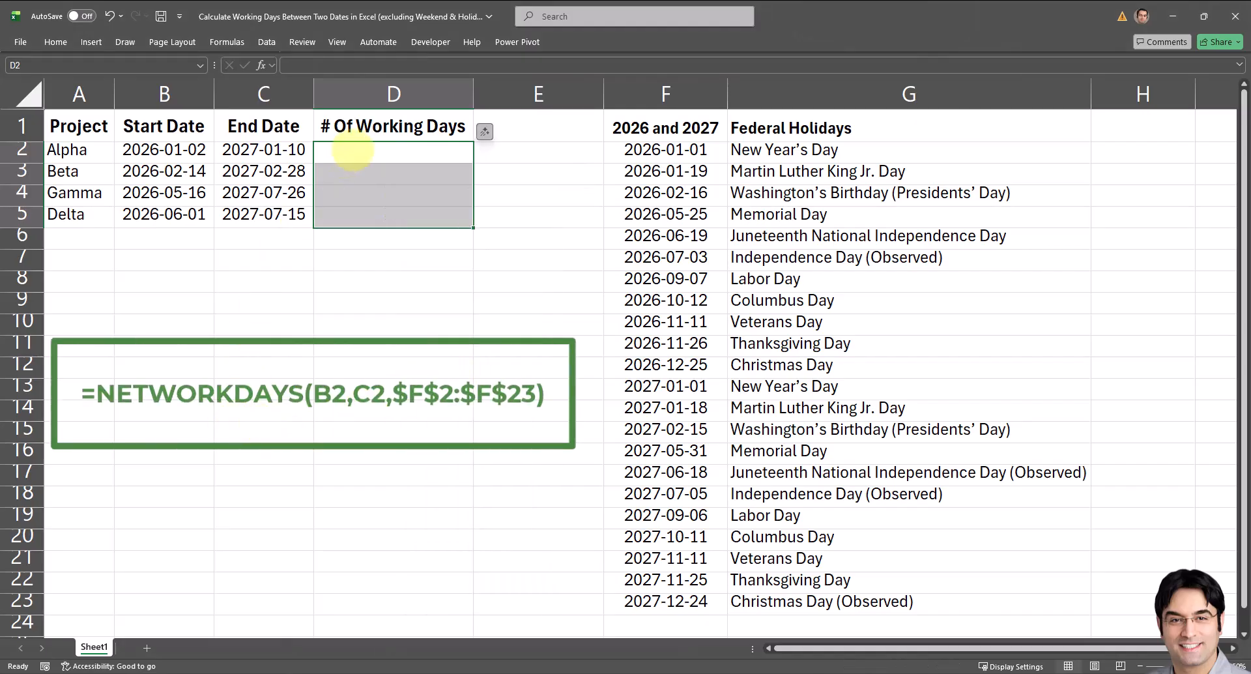
Step: Enter the formula =NETWORKDAYS(B2,C2,F2:F23) in D2 for project Alpha
click(353, 150)
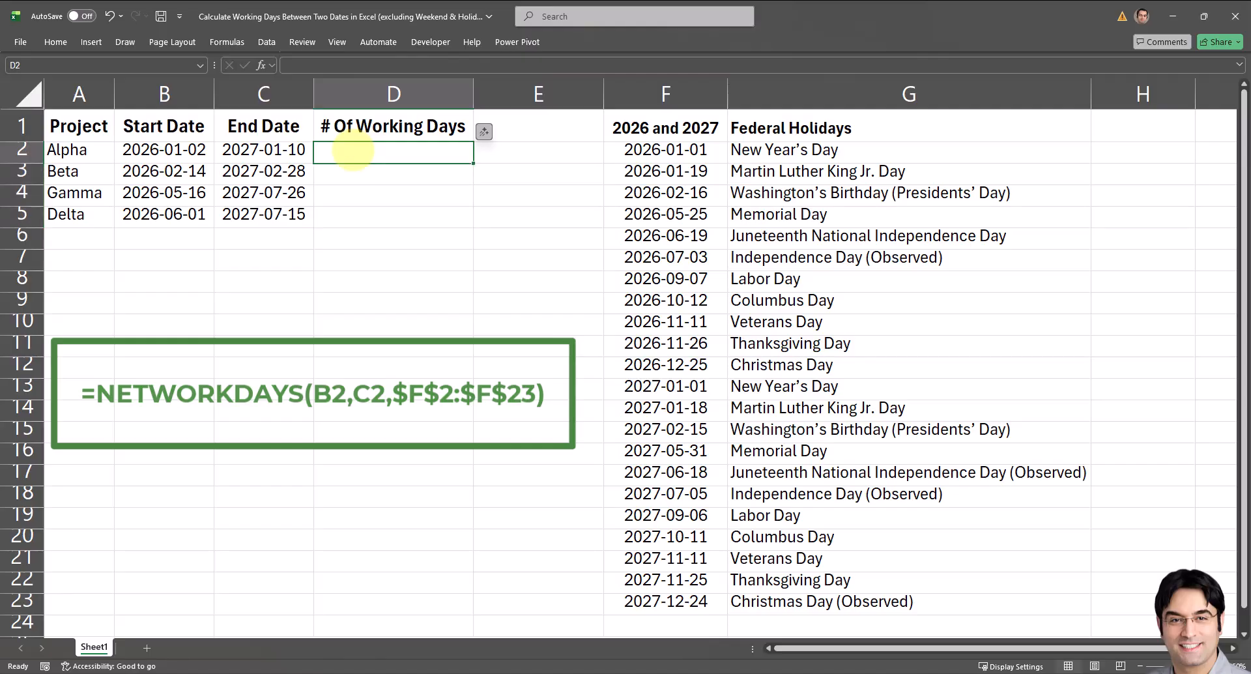
text(=NETW)
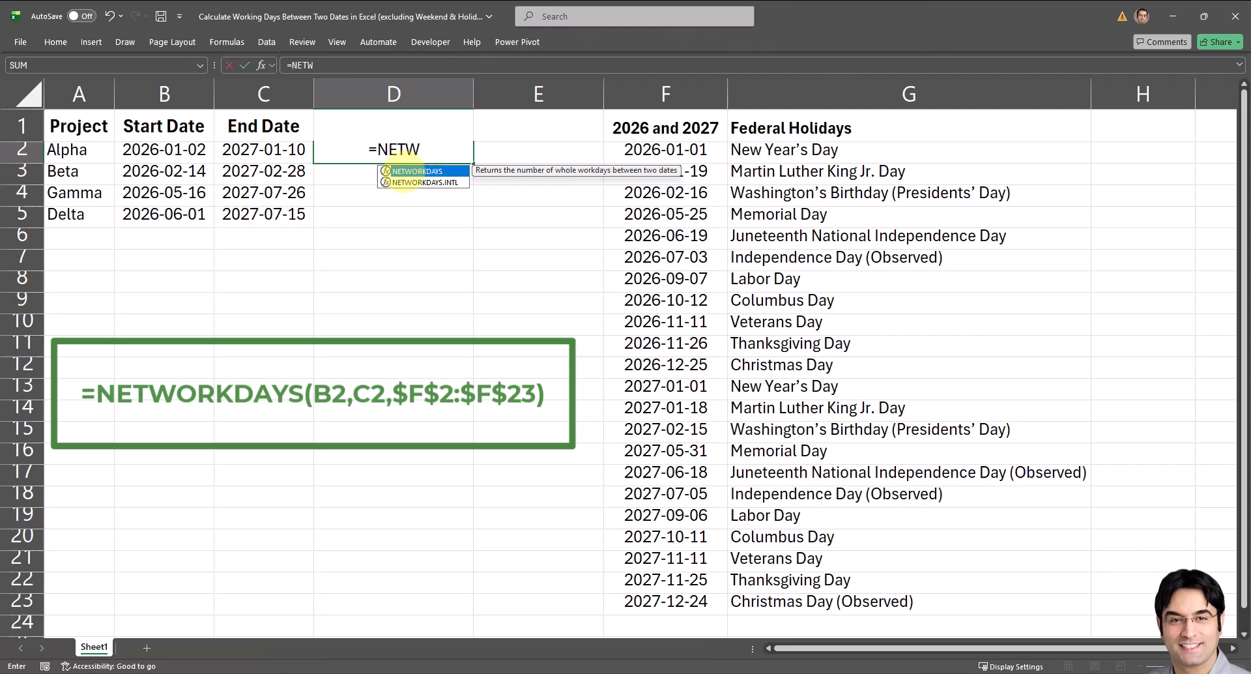
key(Tab)
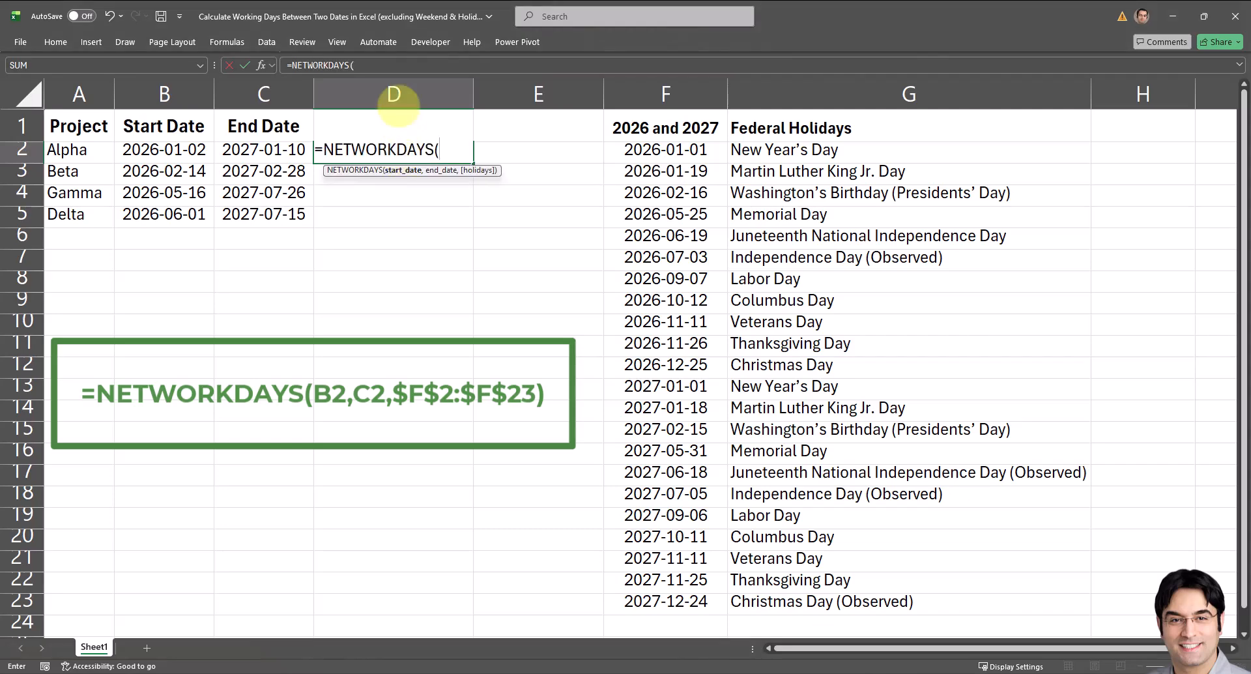
click(330, 66)
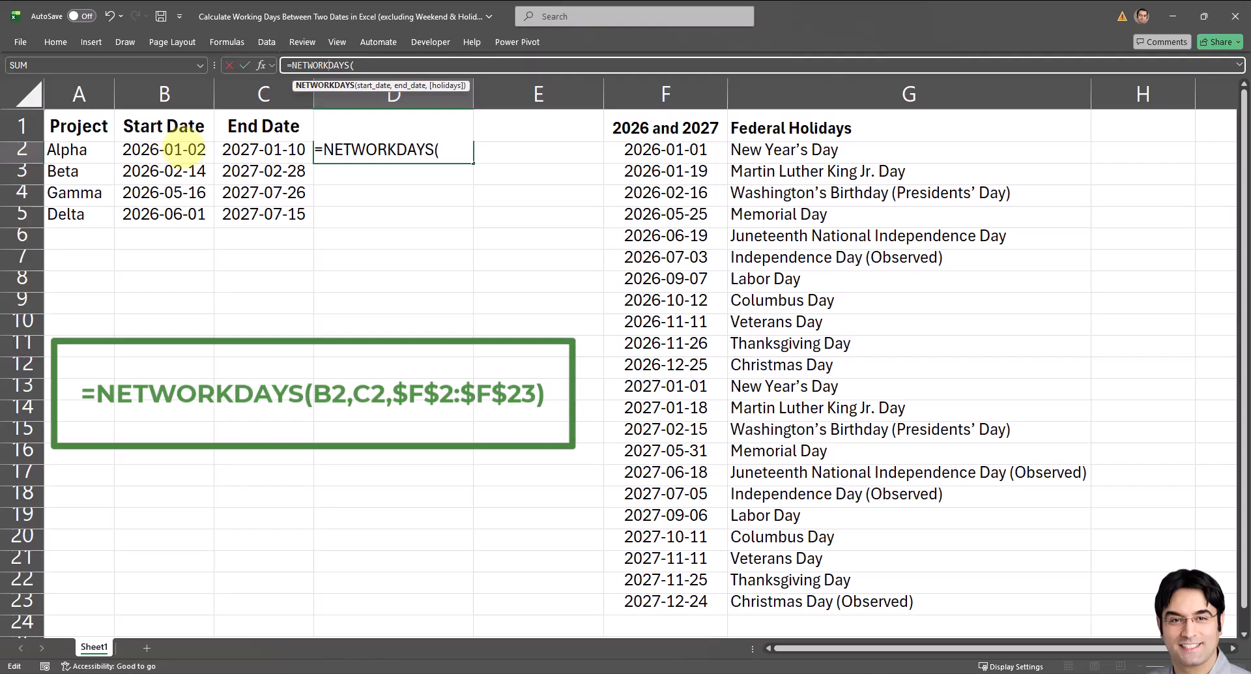
click(176, 141)
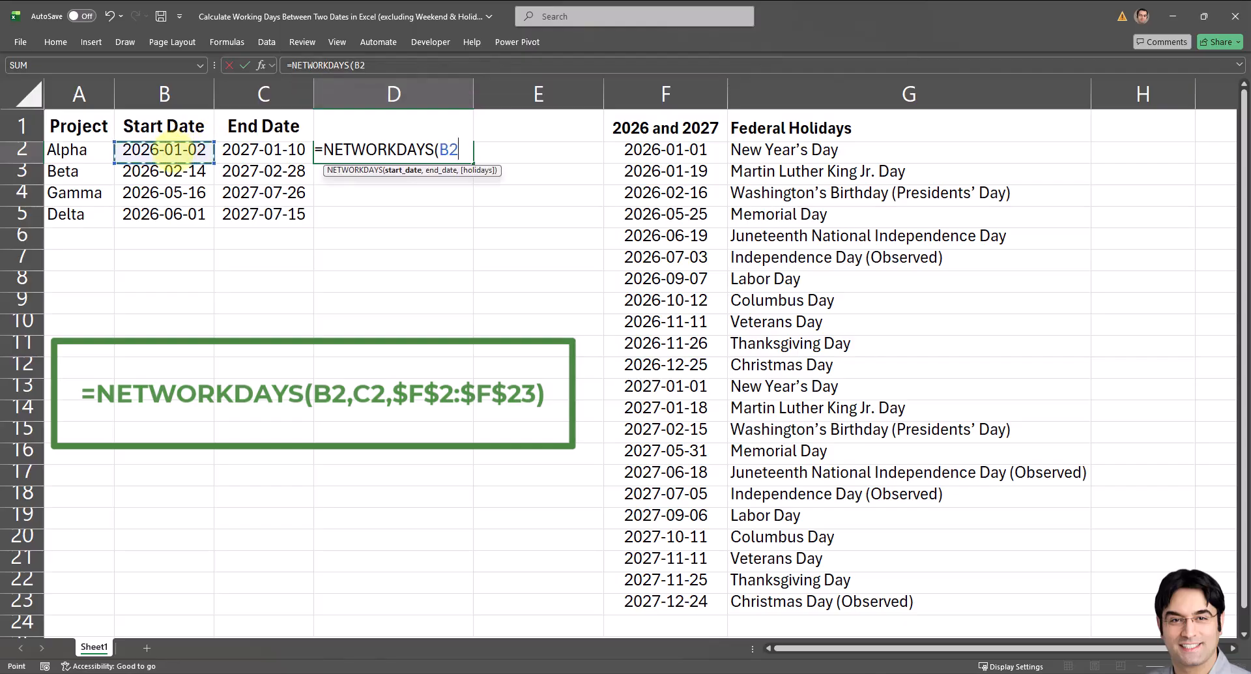
text(,)
click(270, 149)
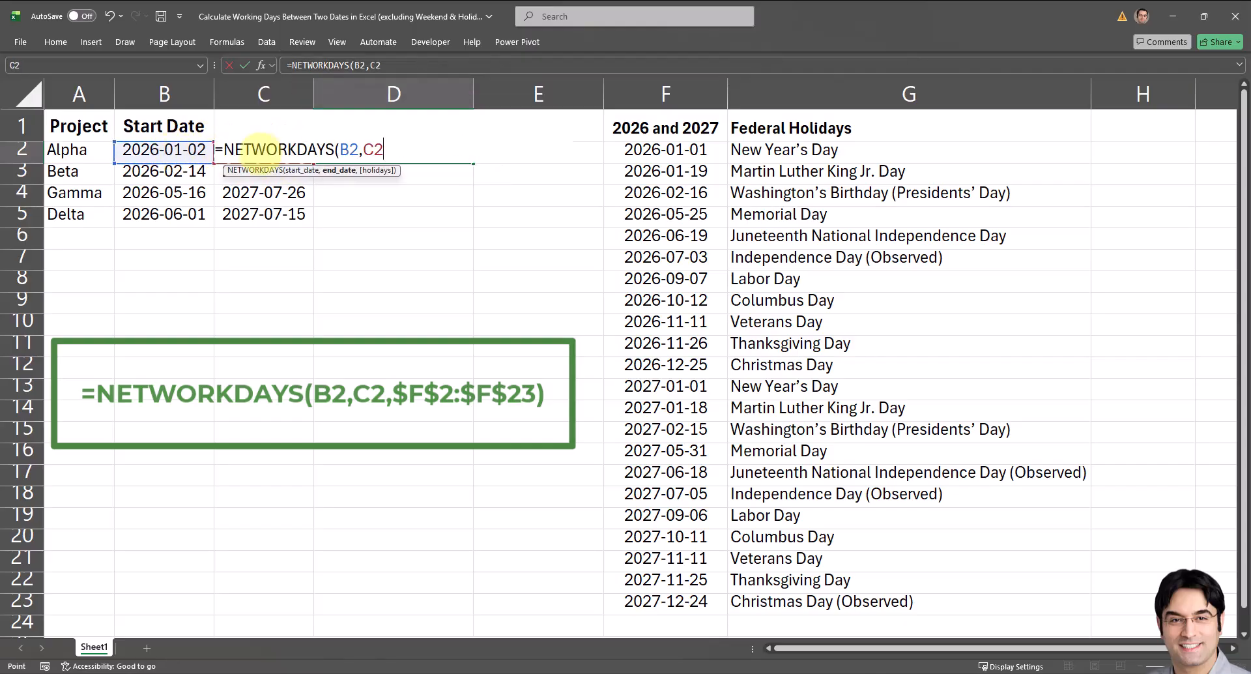
text(,)
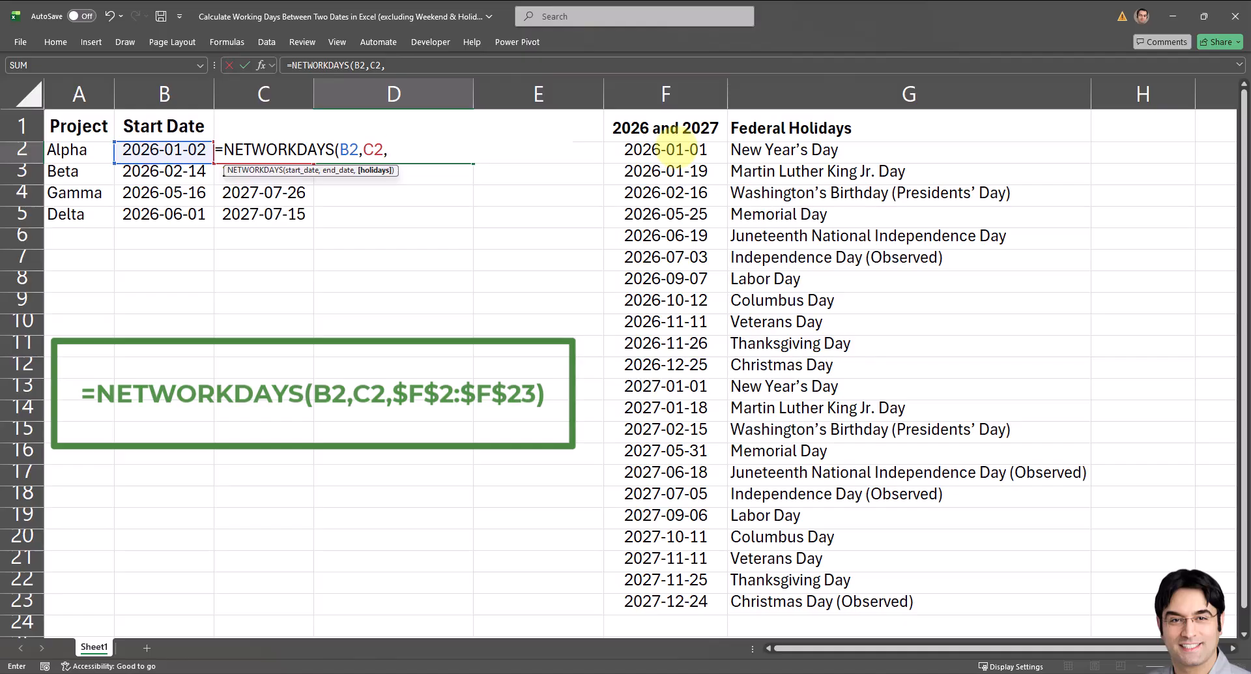
drag(671, 145, 647, 603)
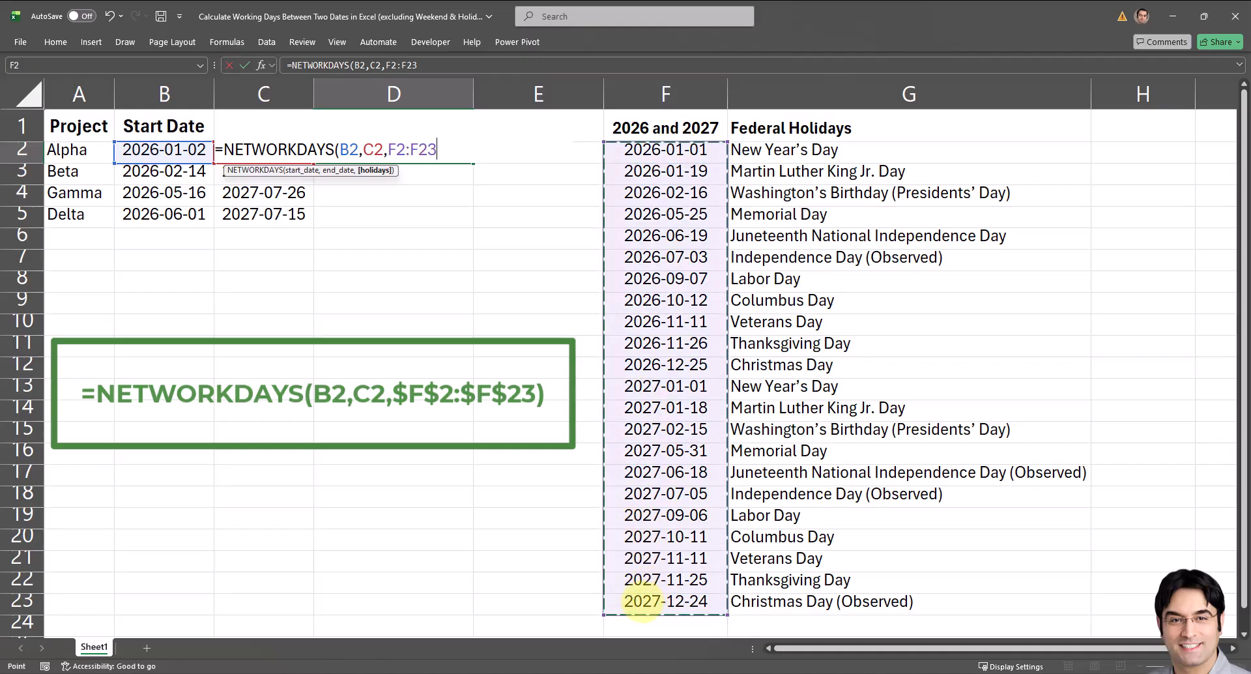
text())
key(Return)
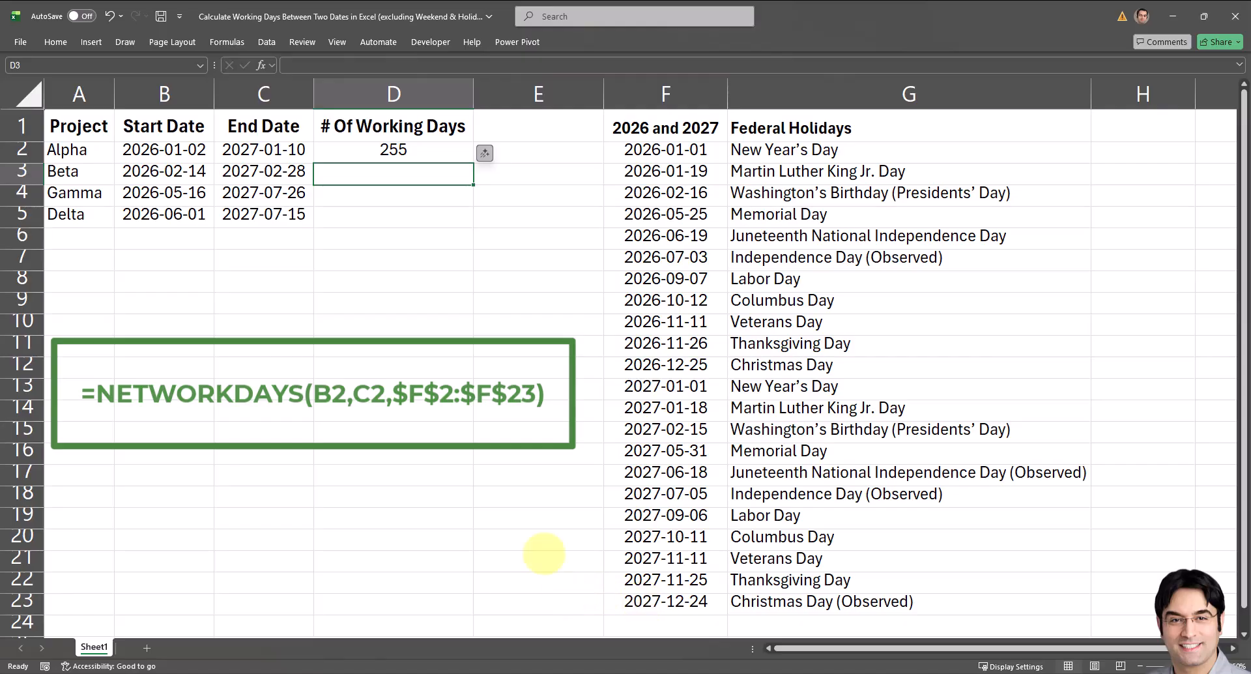
Step: Make the holidays range in D2's NETWORKDAYS formula absolute as $F$2:$F$23
click(386, 159)
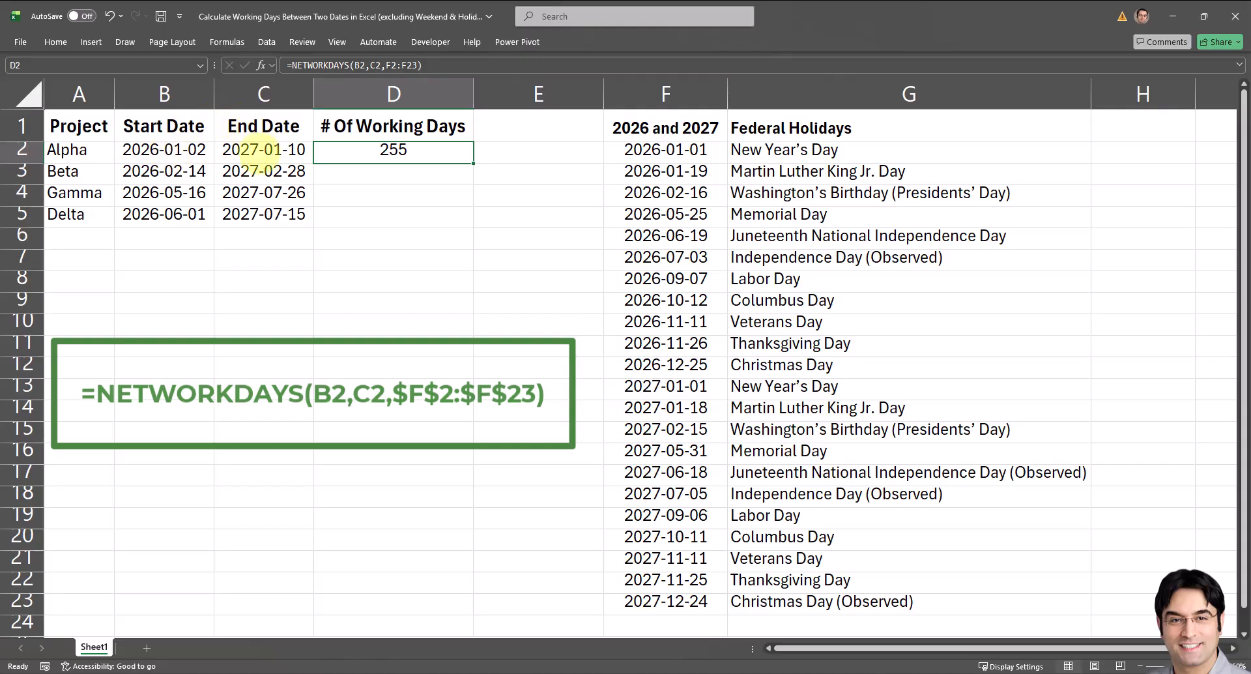
click(449, 65)
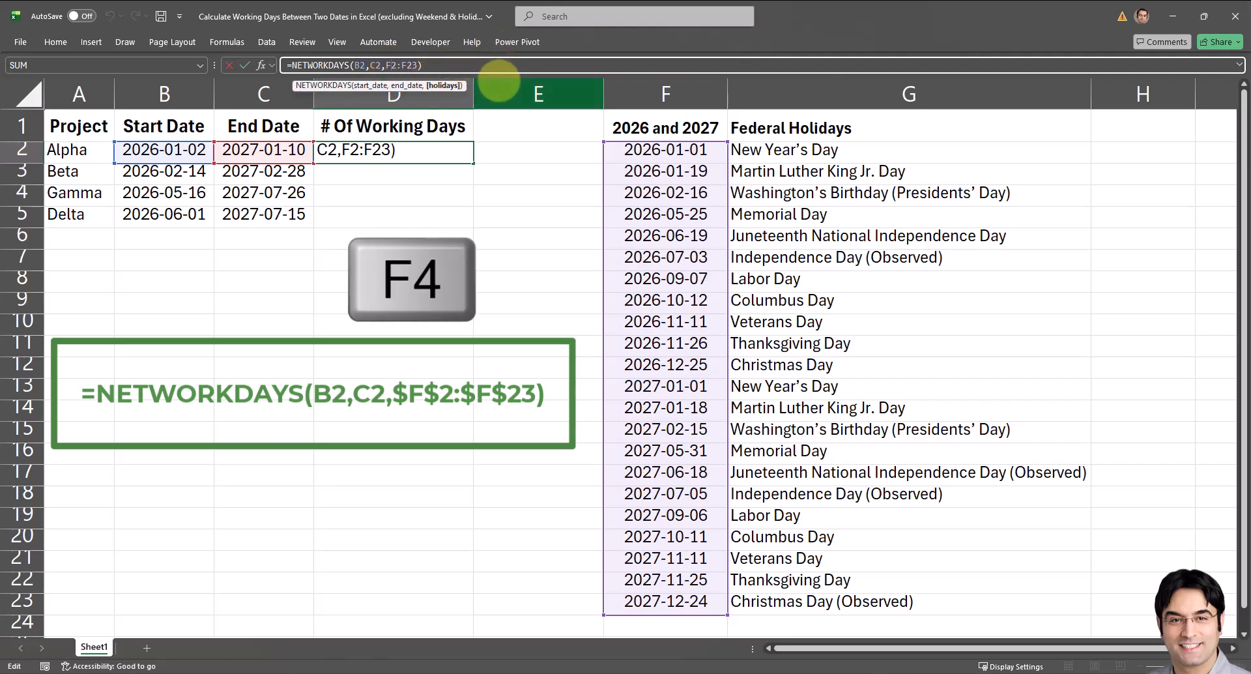
key(F4)
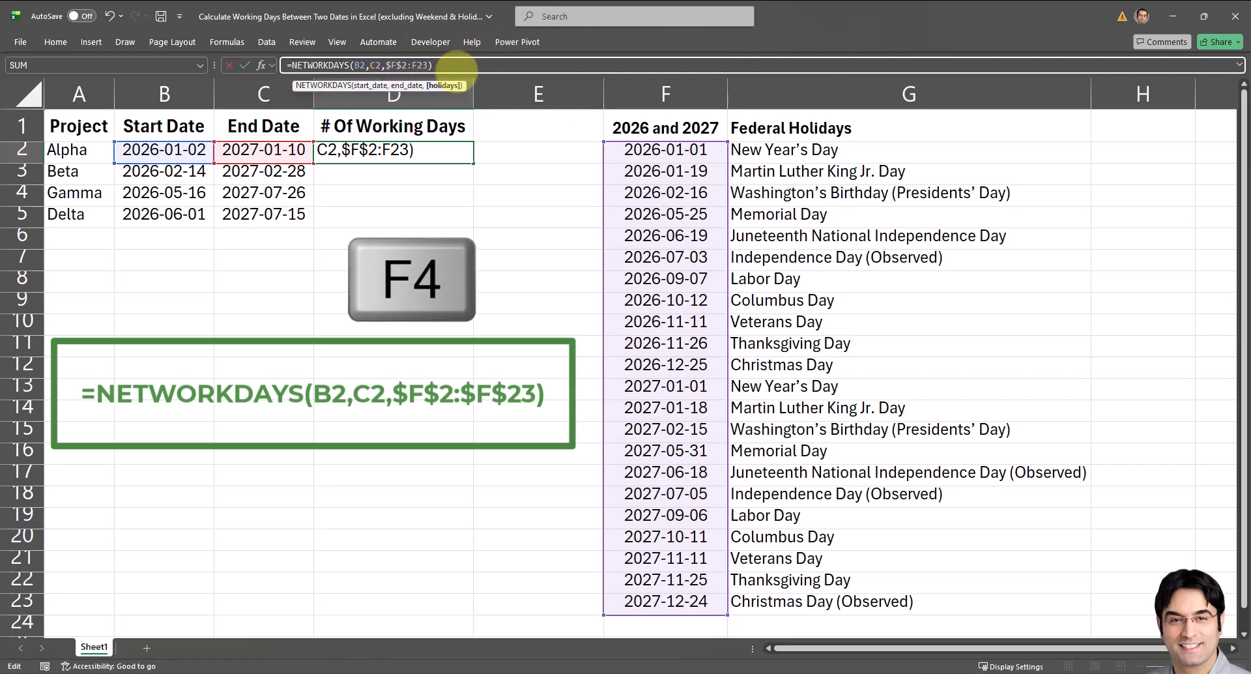
key(F4)
key(Return)
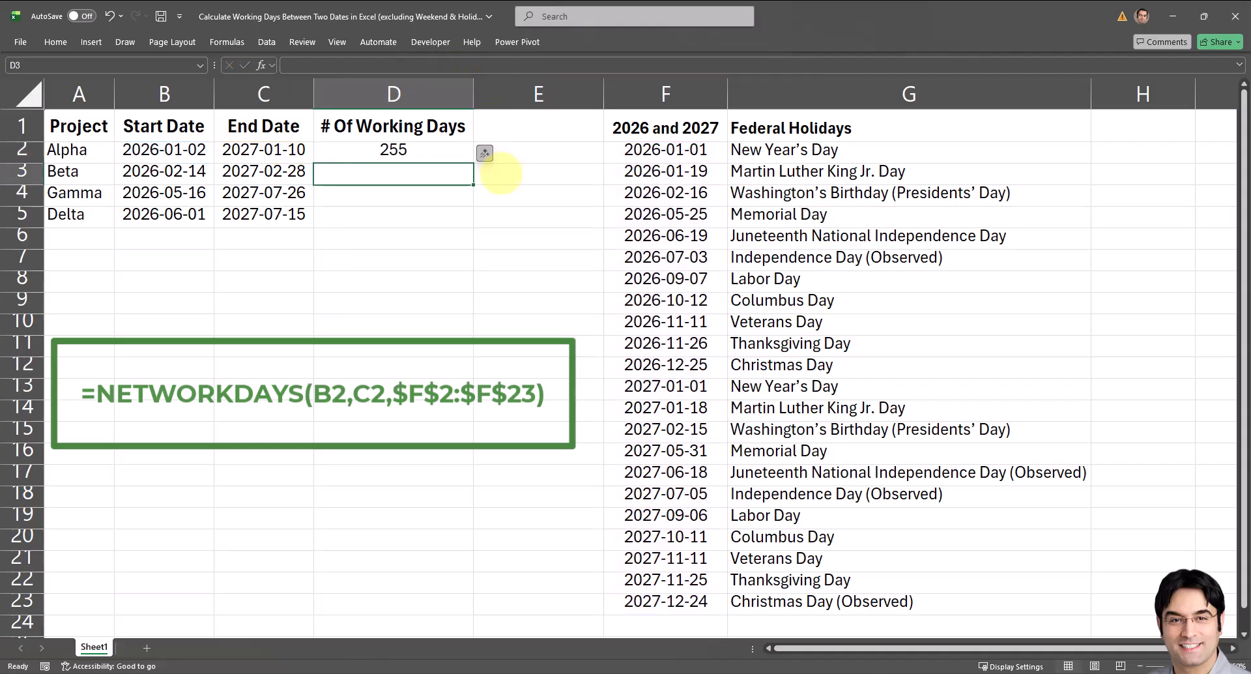
Step: Fill the NETWORKDAYS formula from D2 down to D5 for the remaining projects
key(Up)
drag(473, 163, 447, 225)
click(379, 260)
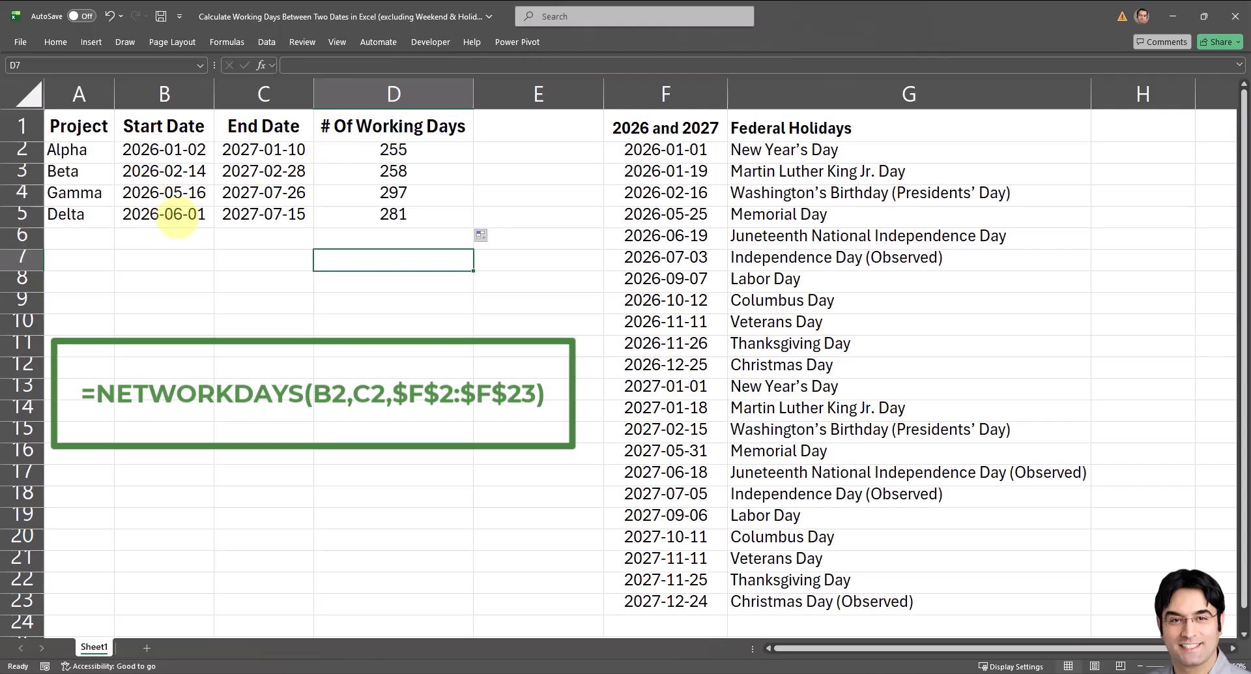
Step: Inspect the arguments of D2's NETWORKDAYS formula and clear the results from D2:D5
click(365, 151)
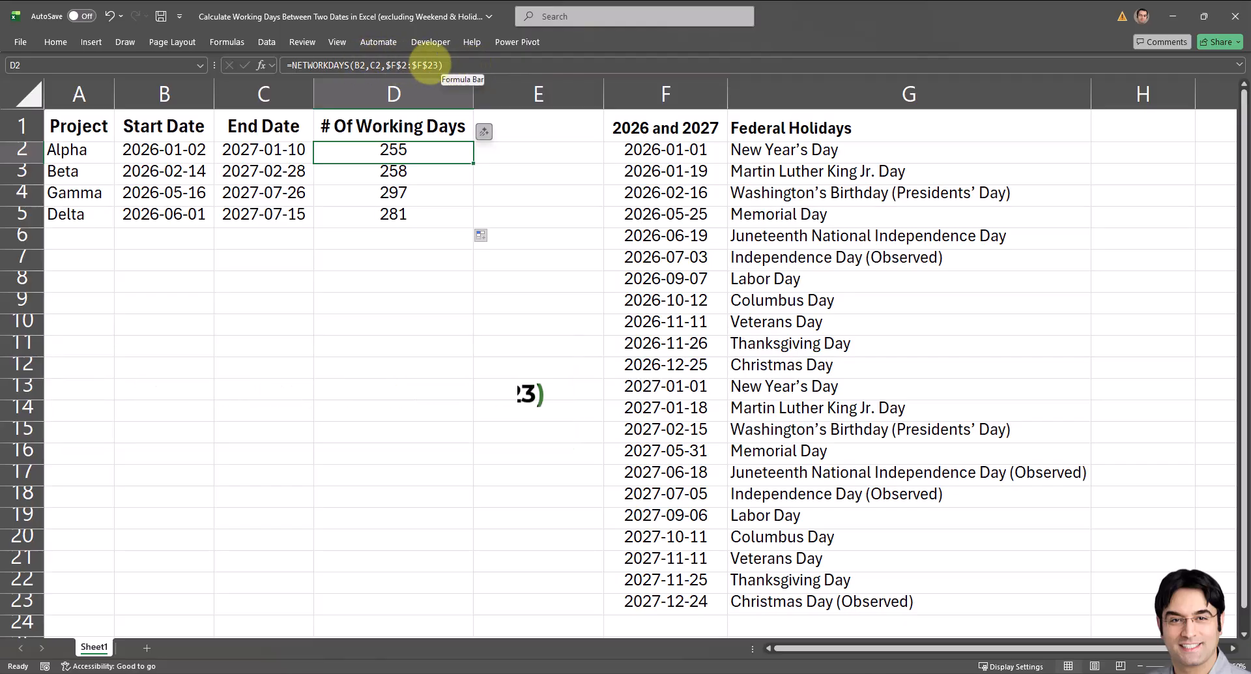
click(339, 65)
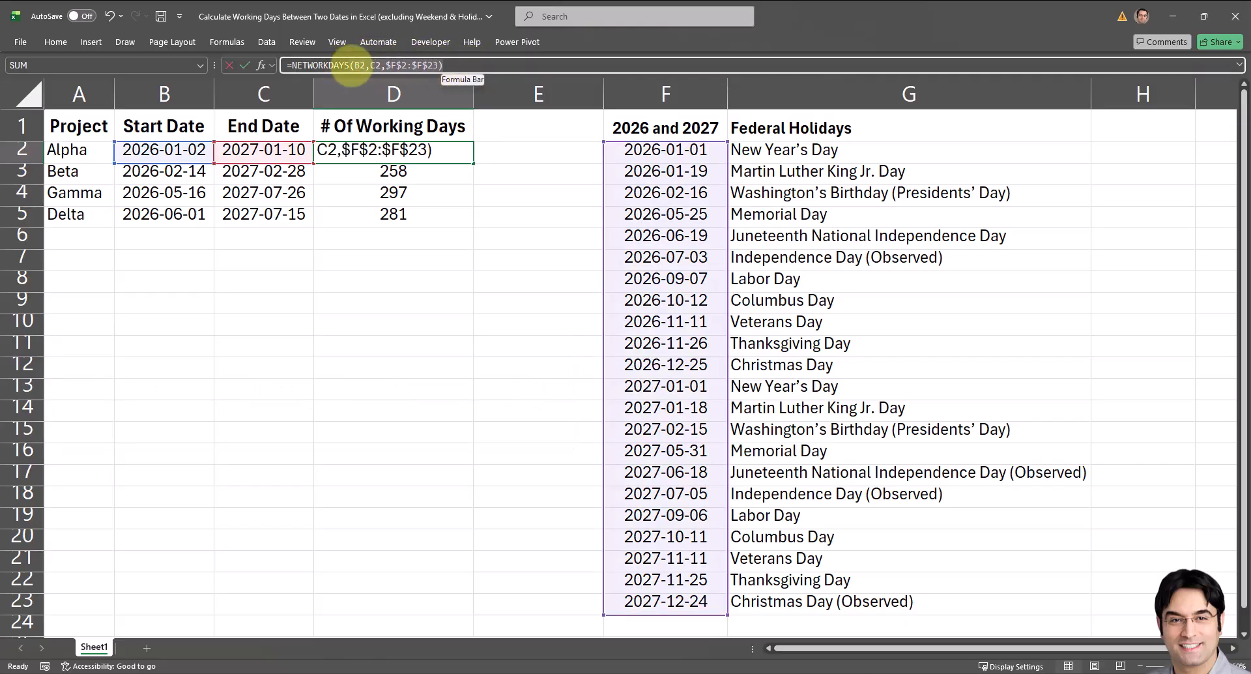
drag(351, 66, 351, 65)
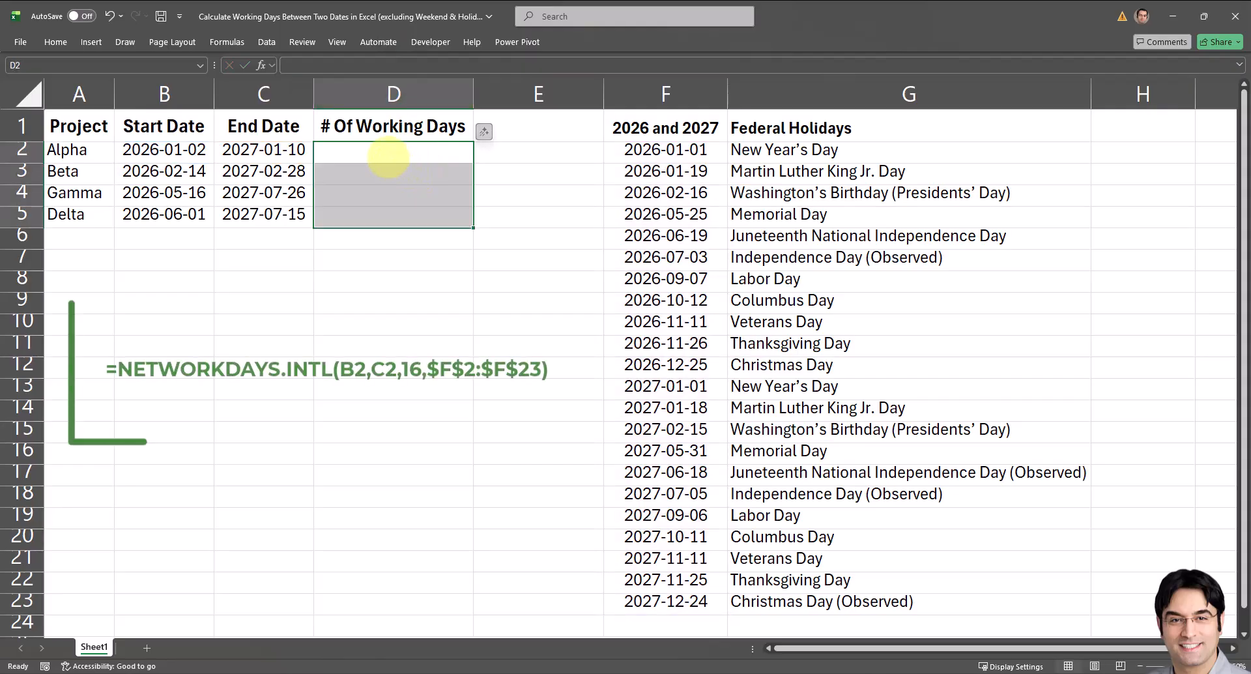
Step: Start a NETWORKDAYS.INTL formula in D2 with B2 as the start date and C2 as the end date
click(390, 154)
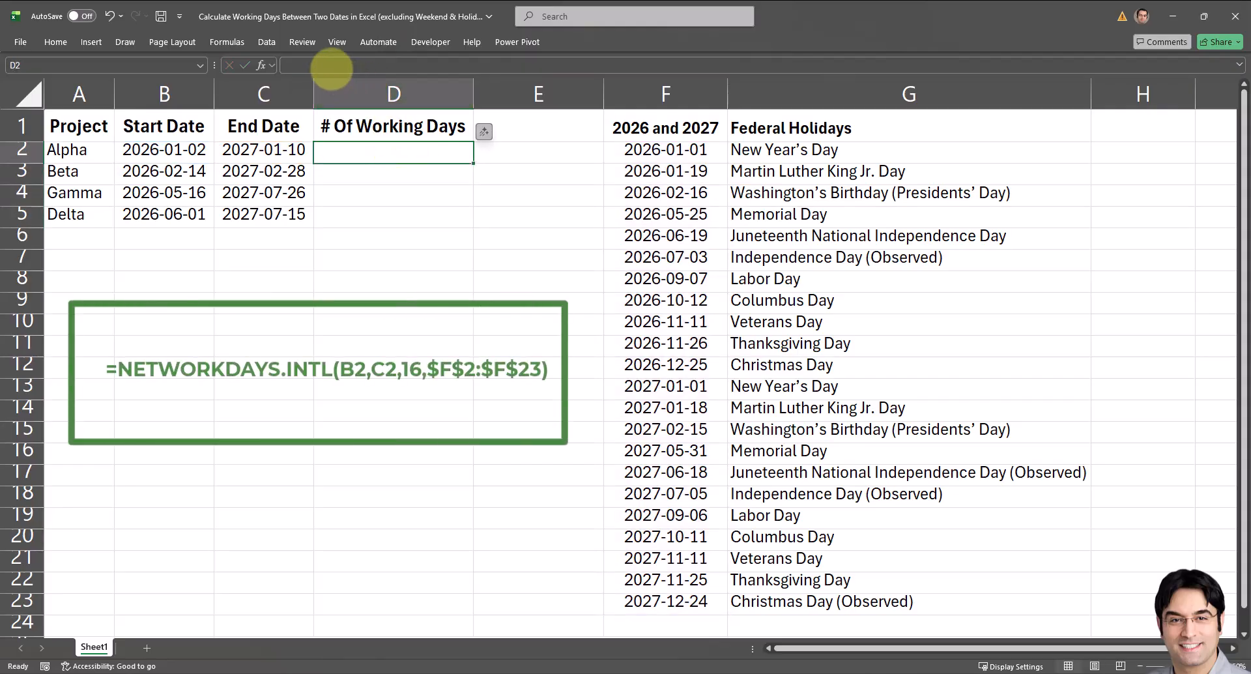
click(331, 66)
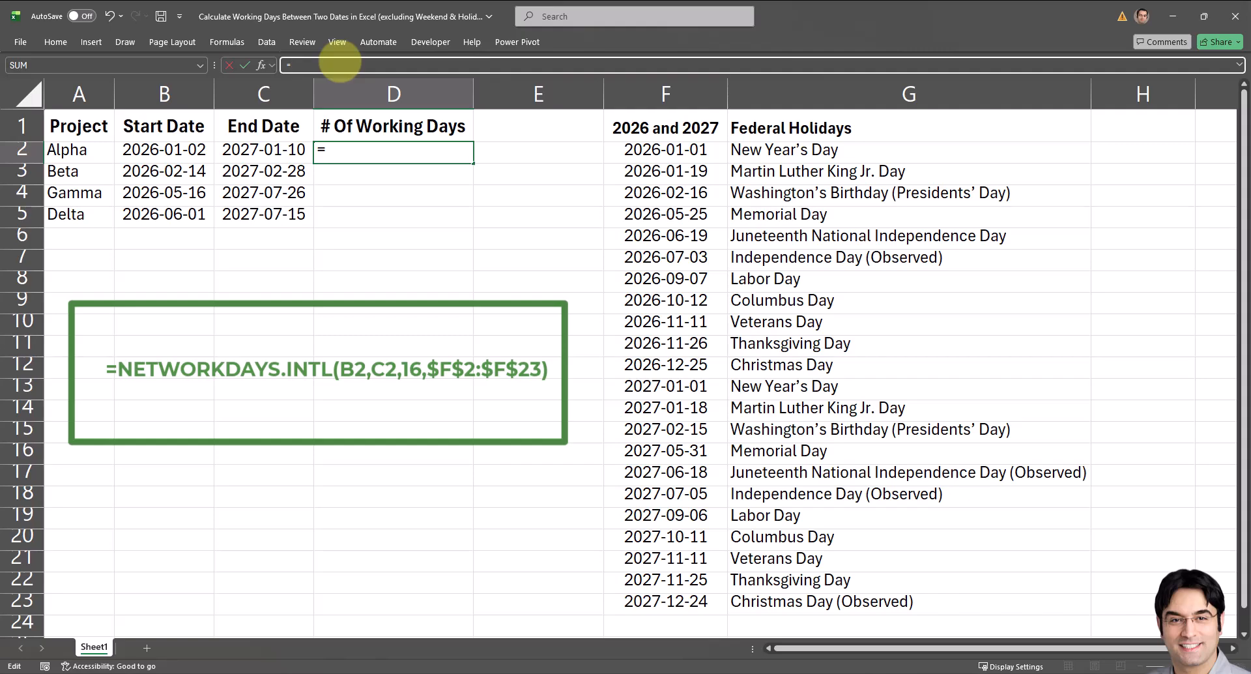
text(NET)
key(Down)
key(Tab)
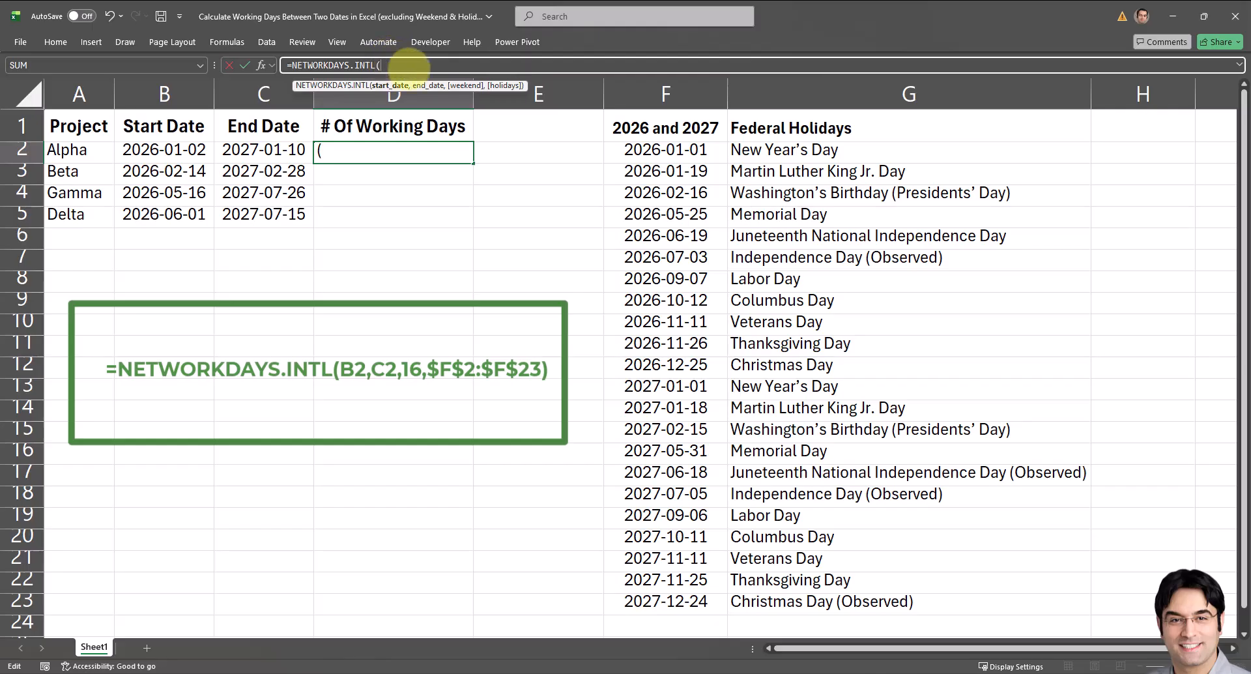
click(164, 149)
text(,)
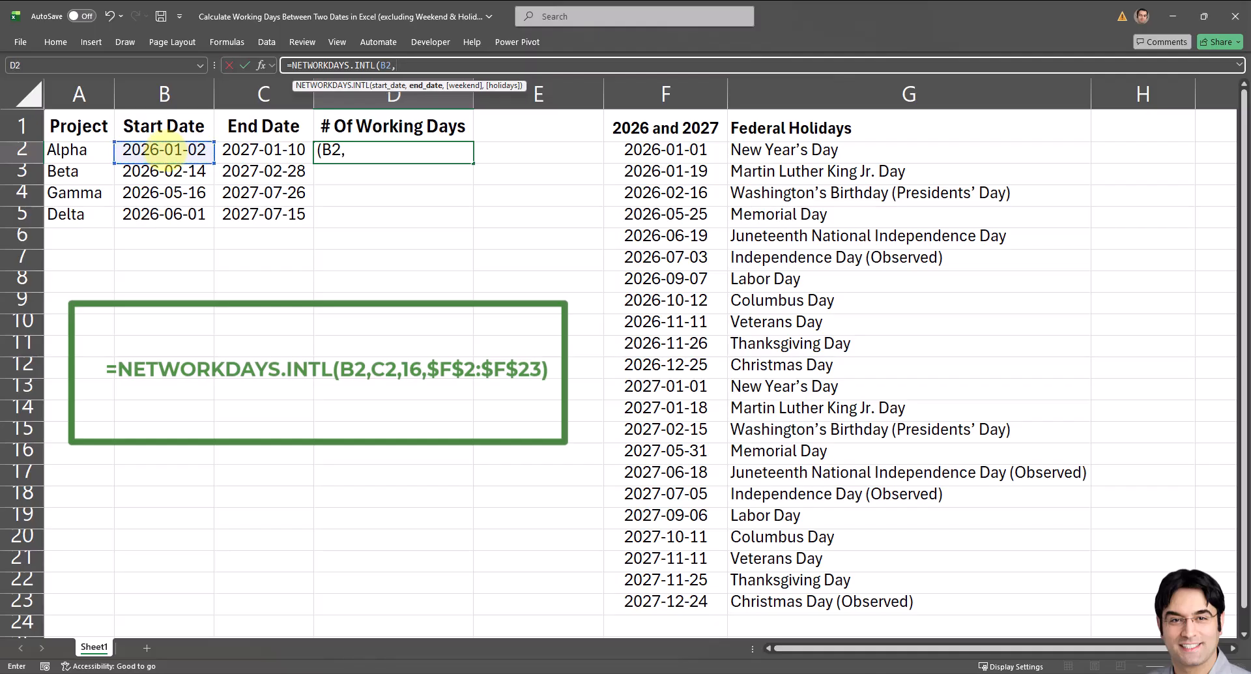
click(264, 149)
text(,)
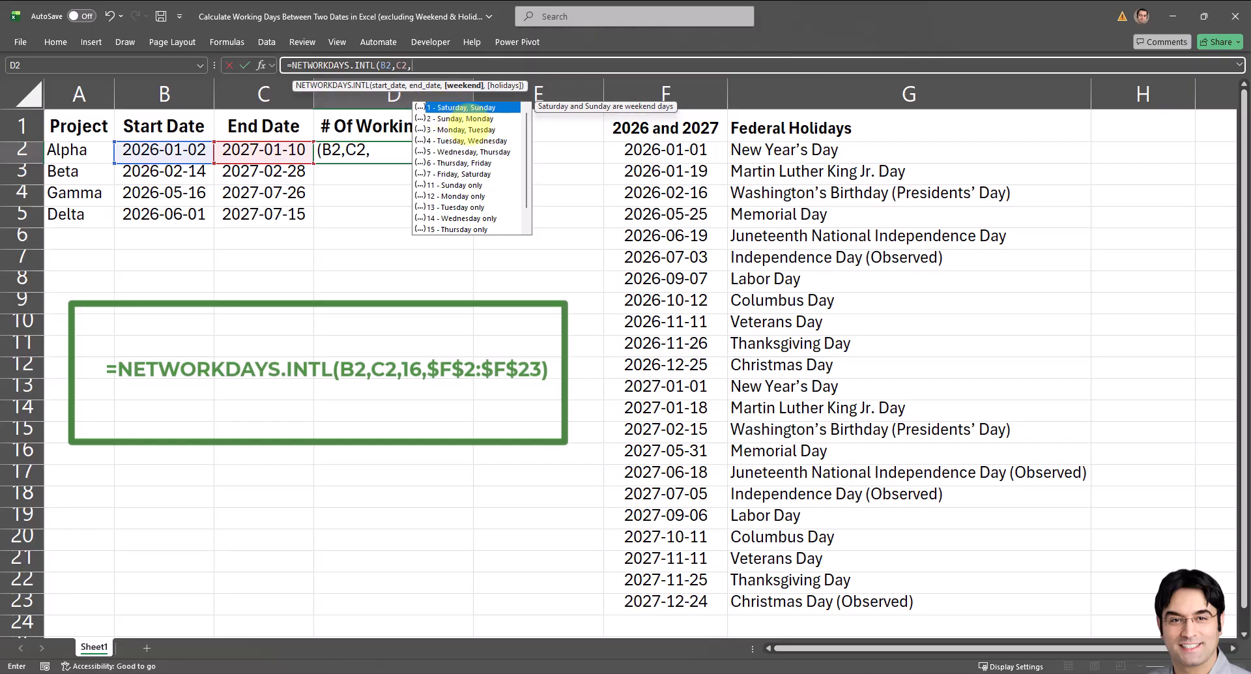
Step: Complete D2's NETWORKDAYS.INTL formula with weekend code 16 (Friday only) and F2:F23 as the holidays
scroll(430, 123, down, 1)
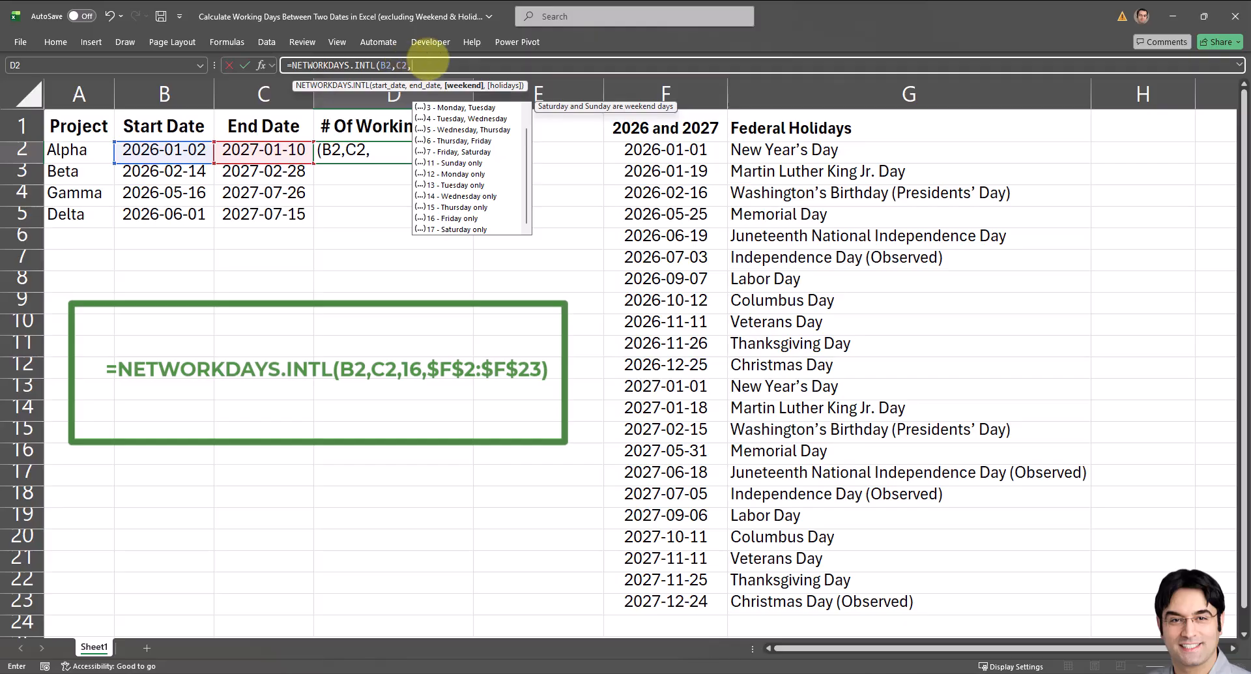
text(16)
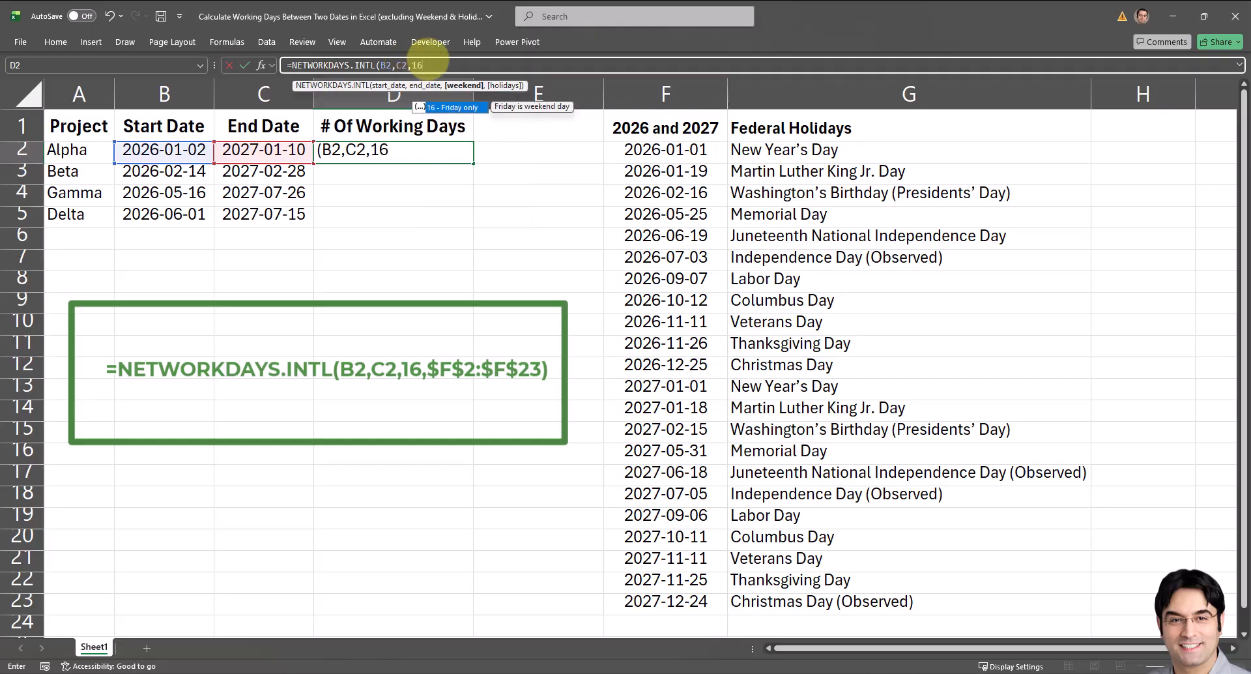
text(,)
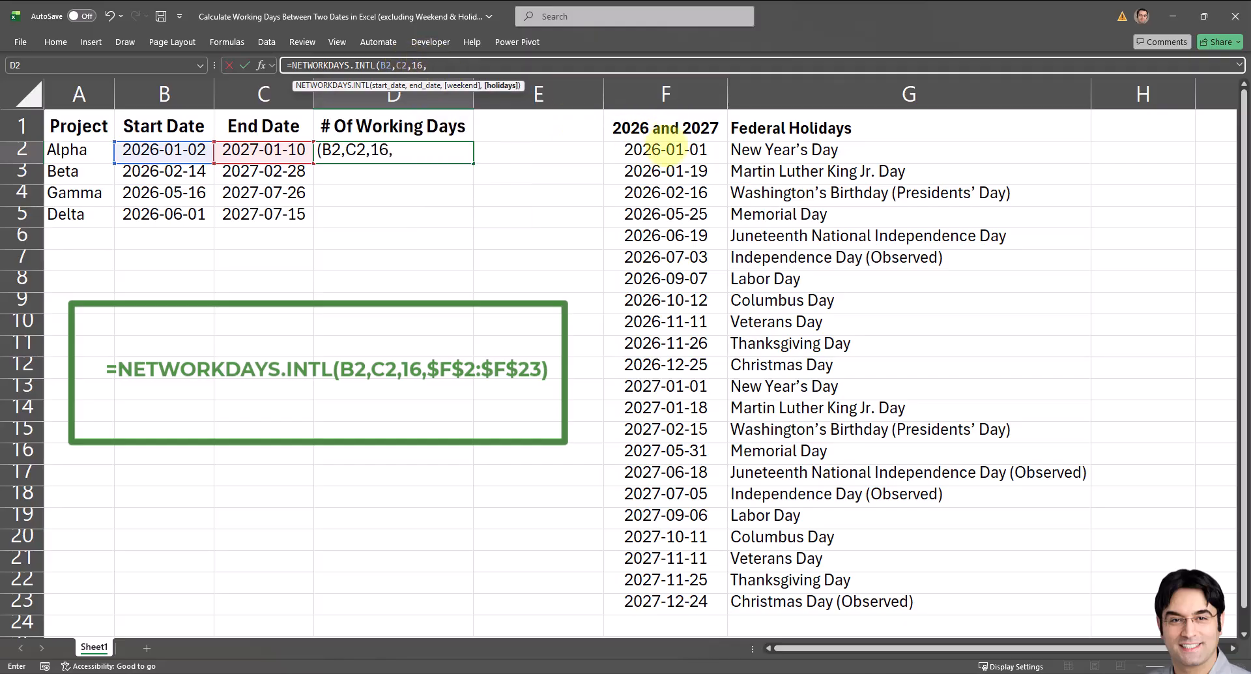
drag(649, 149, 632, 603)
text())
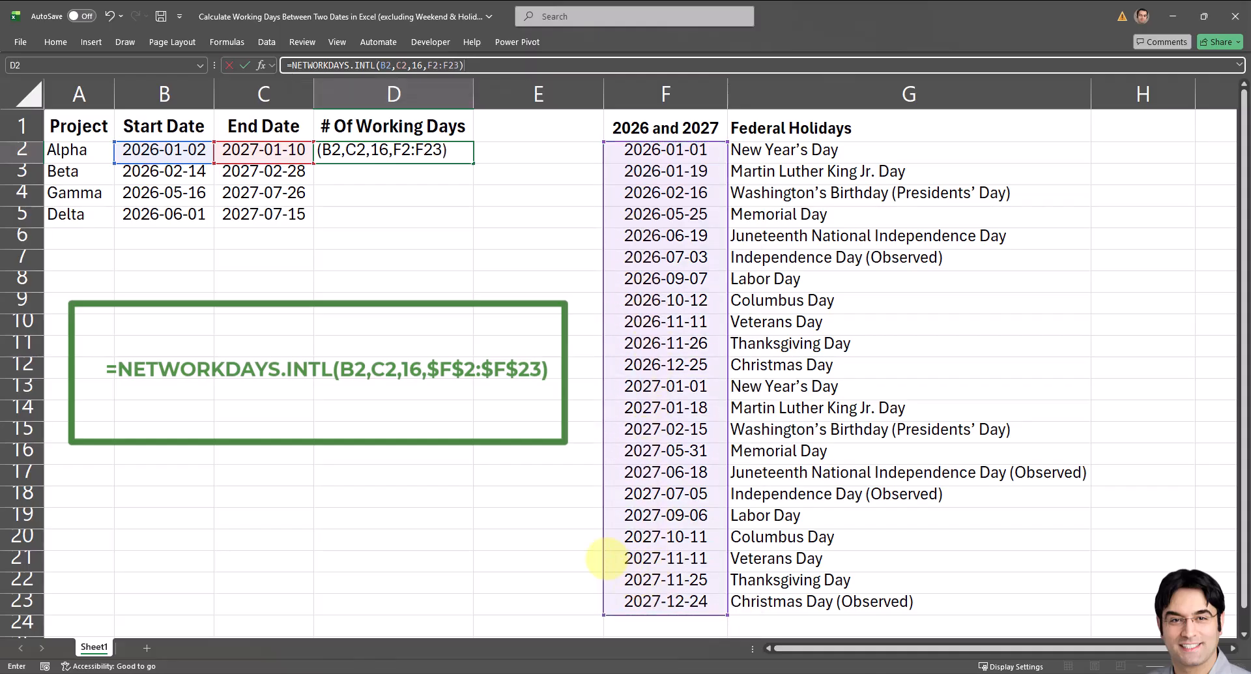
key(Return)
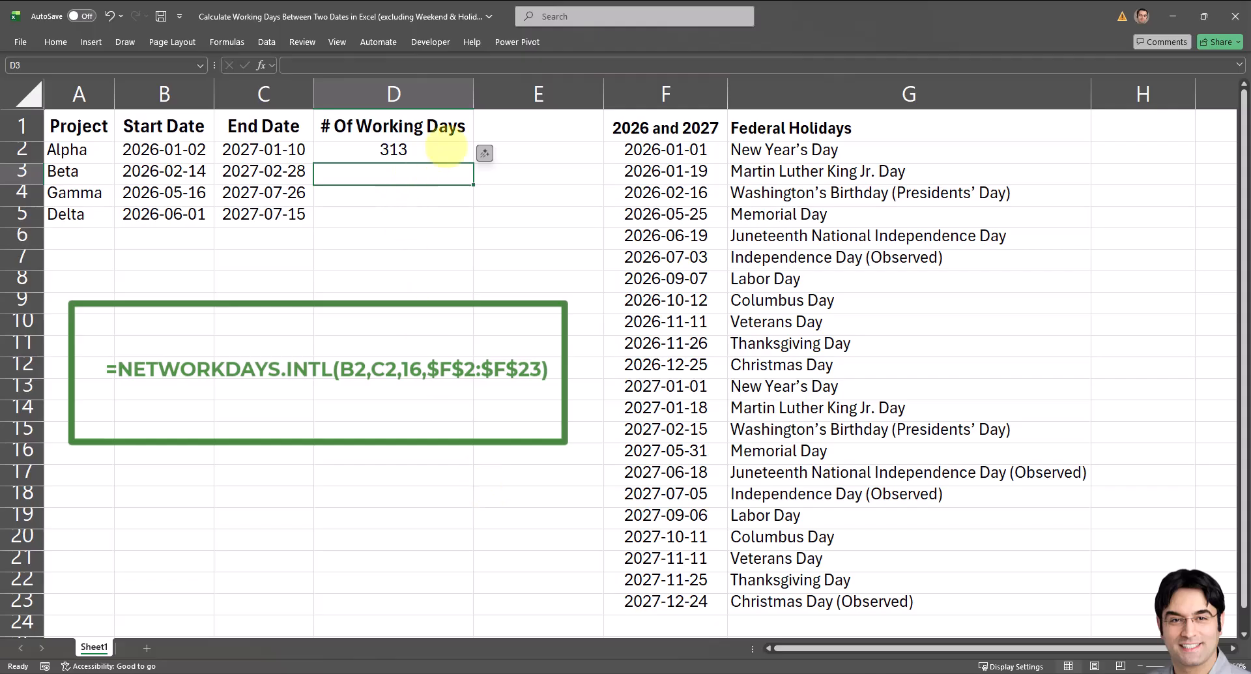
Step: Make the holidays range in D2's NETWORKDAYS.INTL formula absolute as $F$2:$F$23 and fill the formula down to D5
click(446, 155)
click(435, 65)
key(F4)
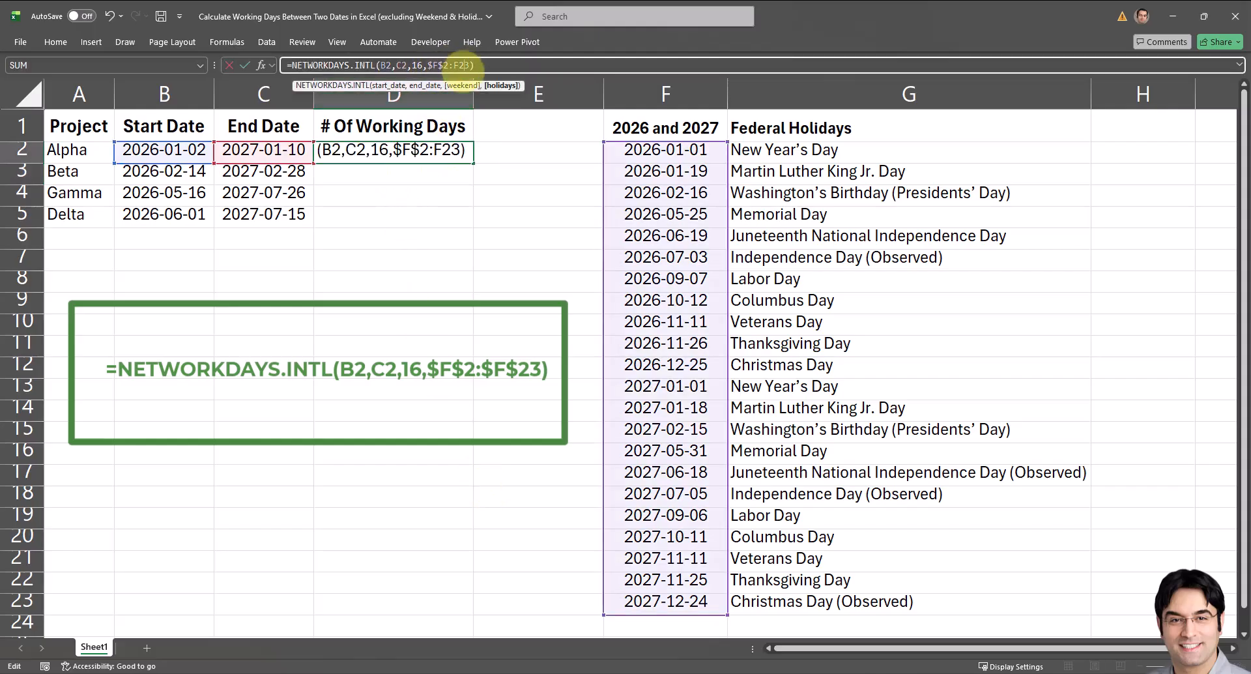
key(Return)
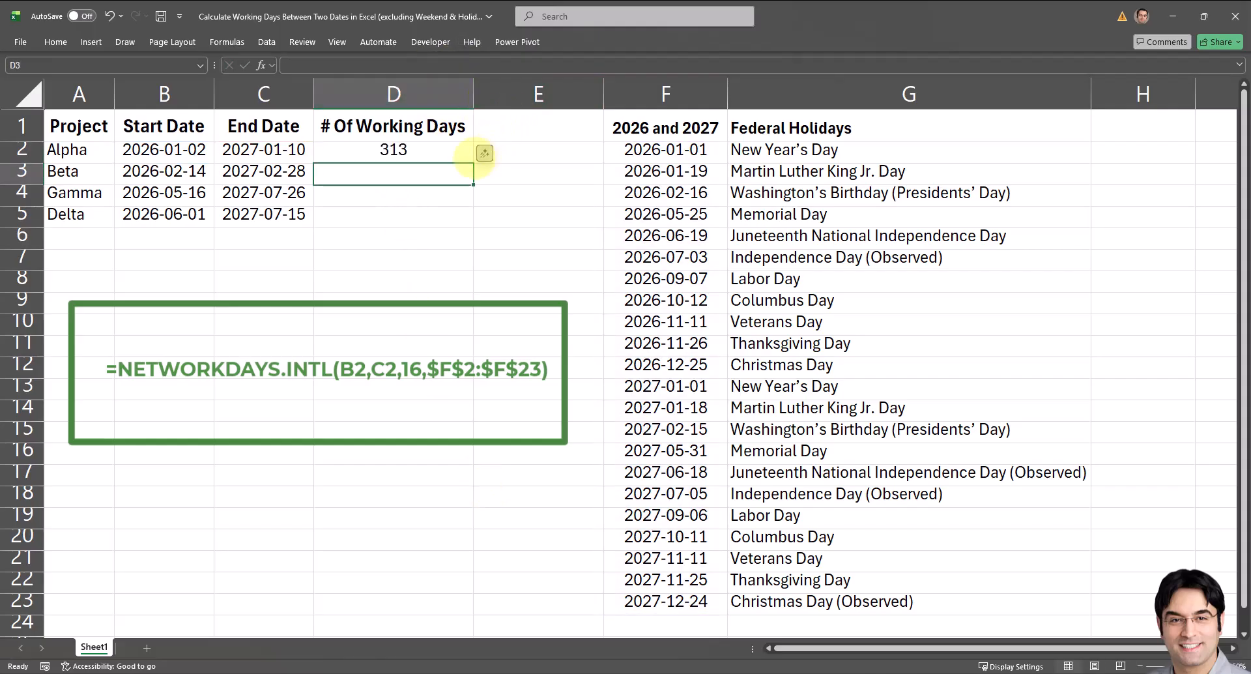
click(473, 161)
drag(473, 161, 462, 221)
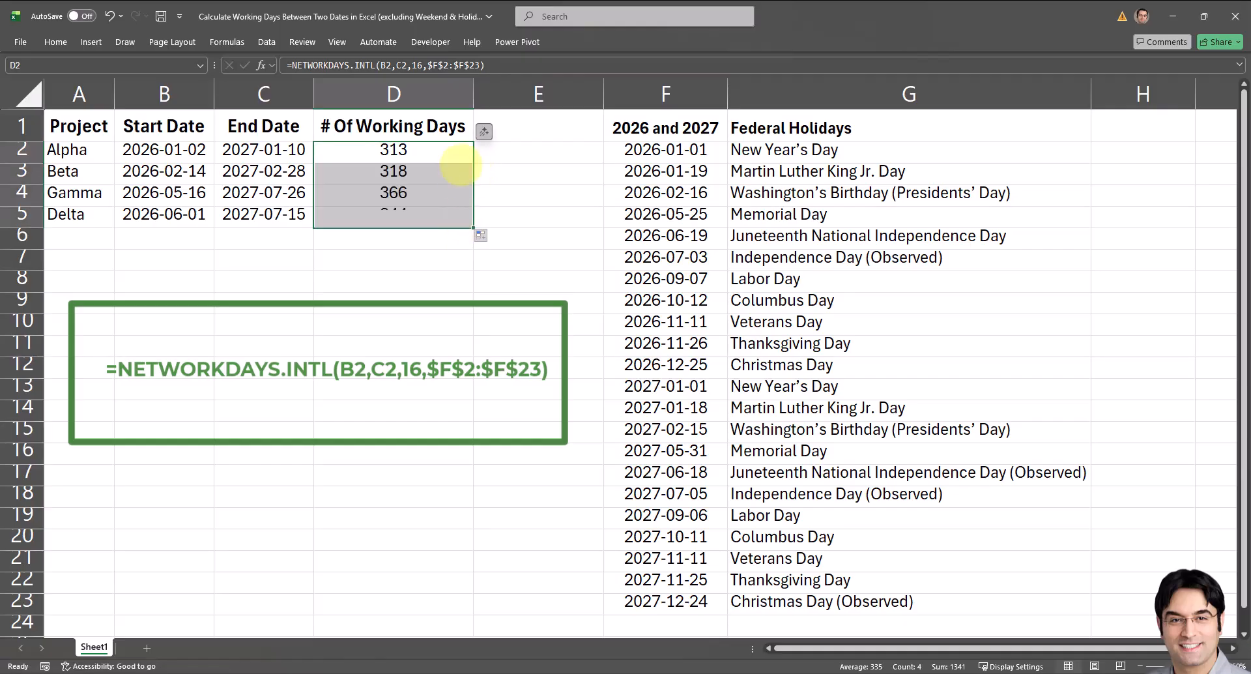
Step: Replace the weekend code in D2's NETWORKDAYS.INTL formula with the custom weekend string "0000111"
click(425, 65)
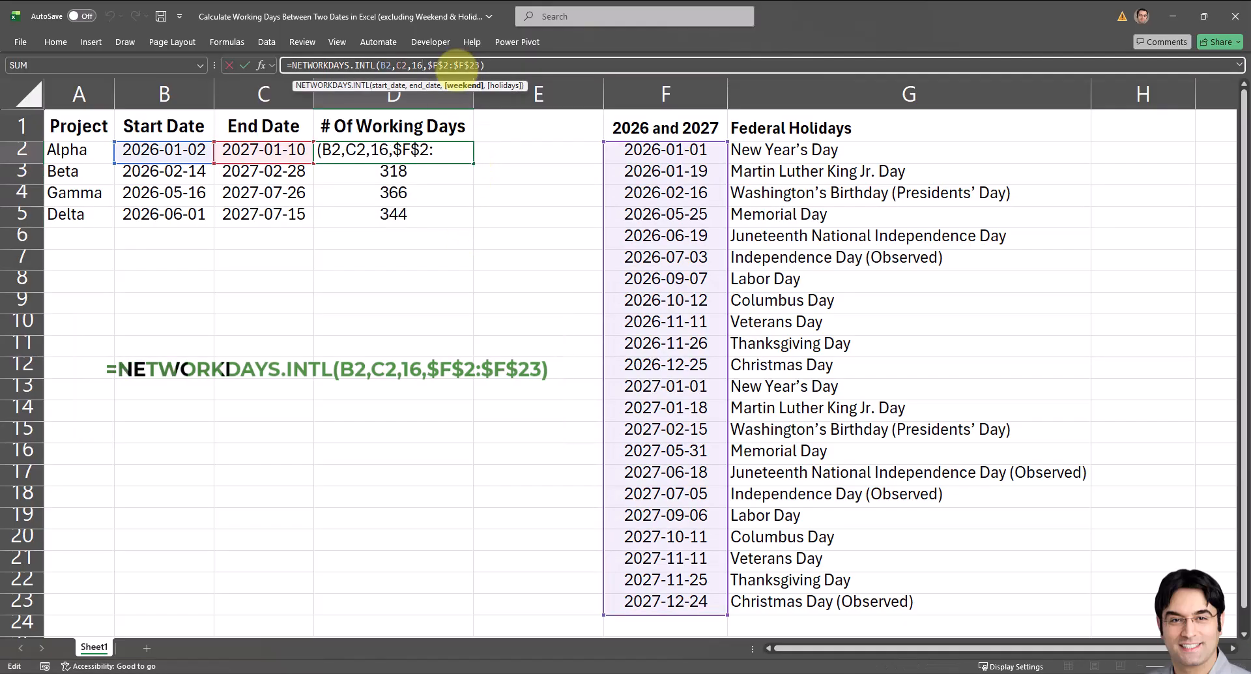
key(BackSpace)
key(BackSpace)
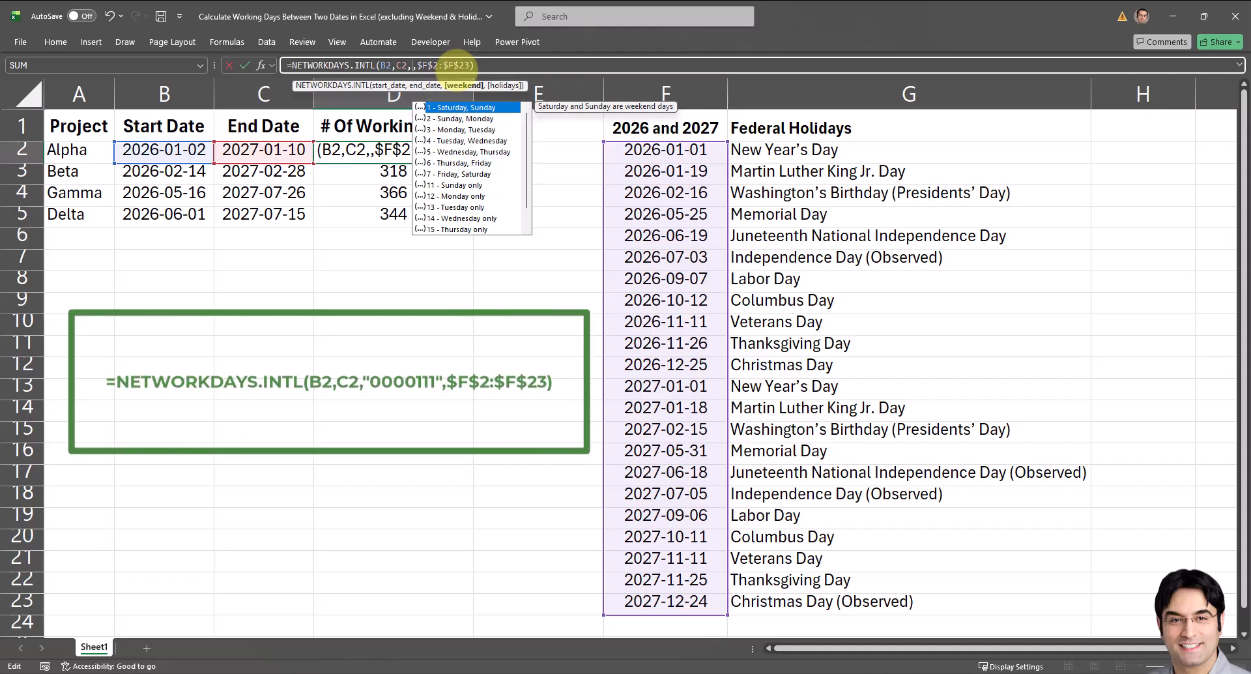
text(")
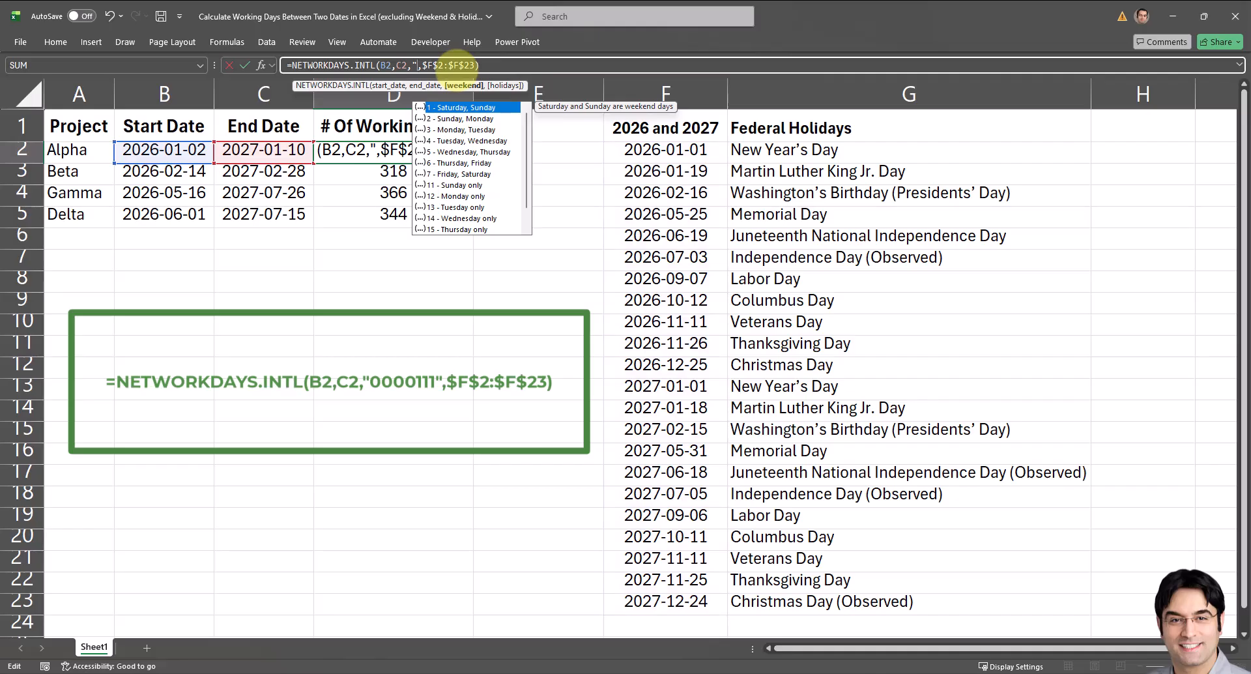
text(0000)
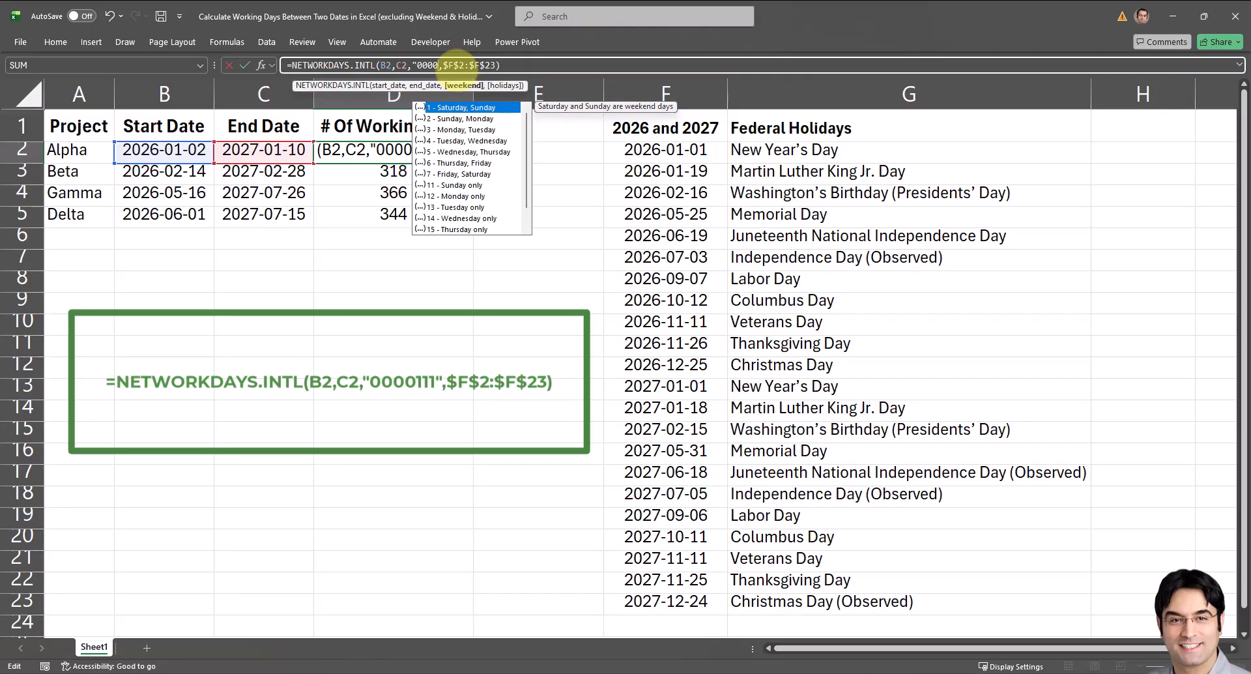
text(111")
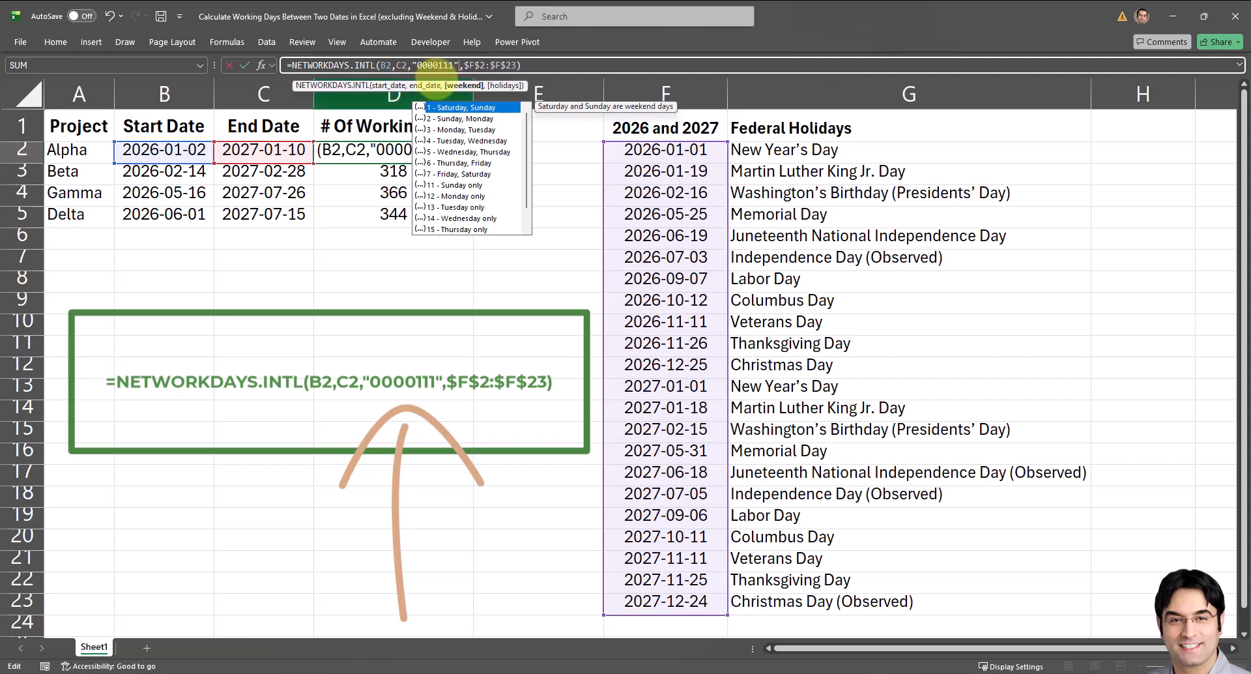
Step: Examine the weekend string in D2's formula digit by digit to see which weekdays count as working or non-working
click(422, 65)
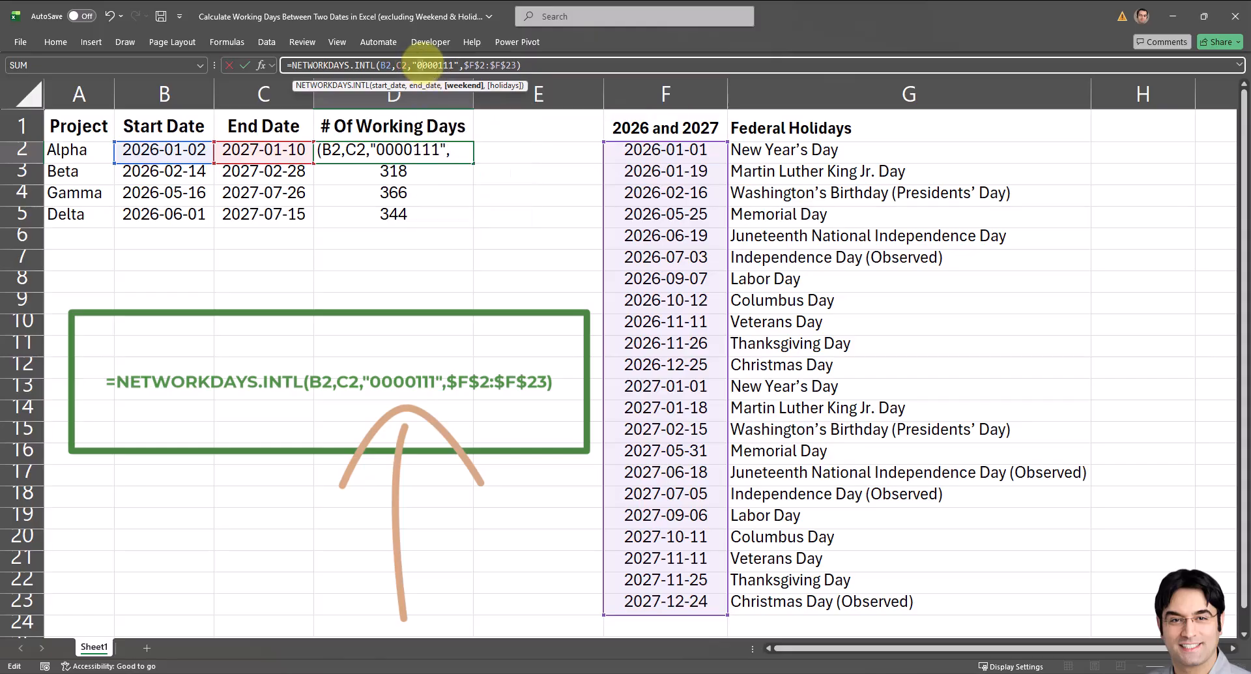
key(Right)
key(Right)
key(Right)
key(Right)
key(Right)
key(Right)
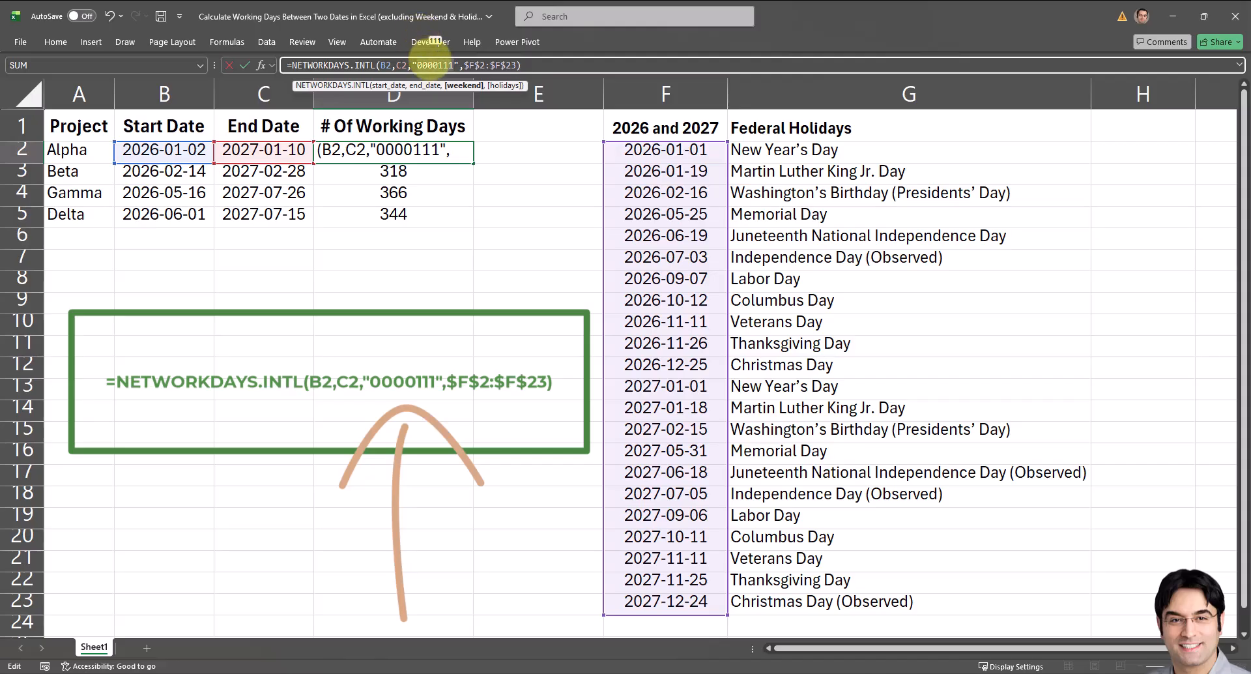
double_click(443, 62)
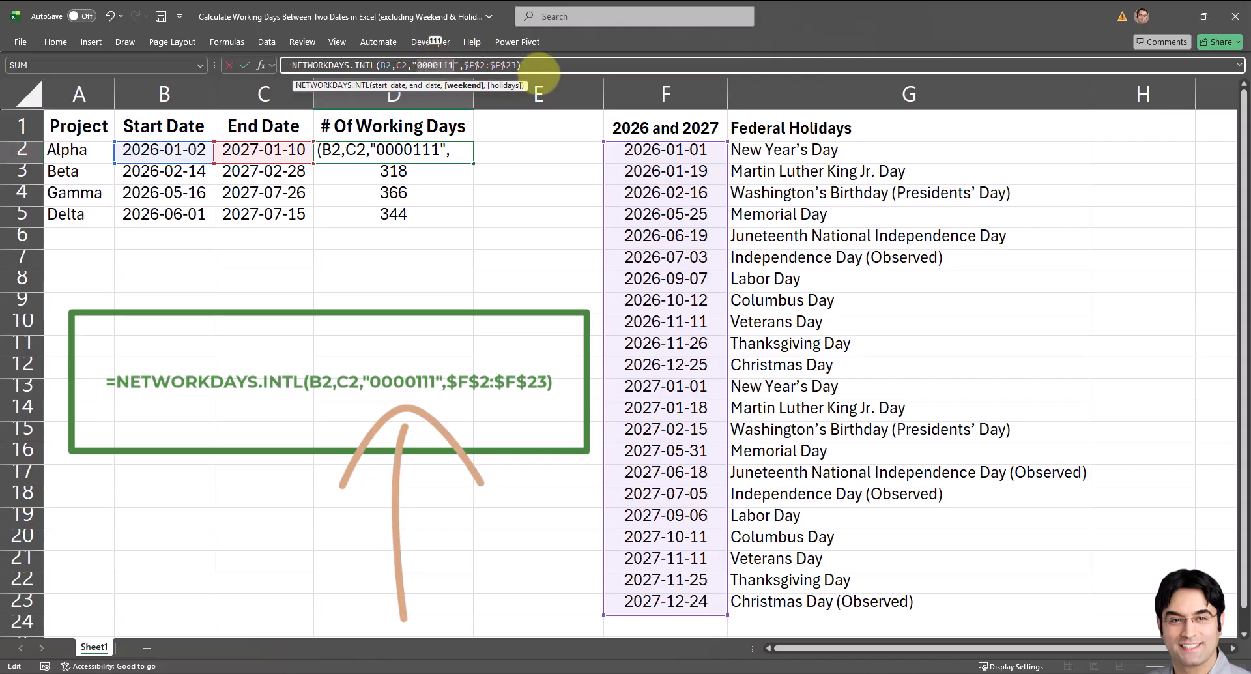
Step: Commit D2's formula with the "0000111" weekend string and fill it down to D5
key(Return)
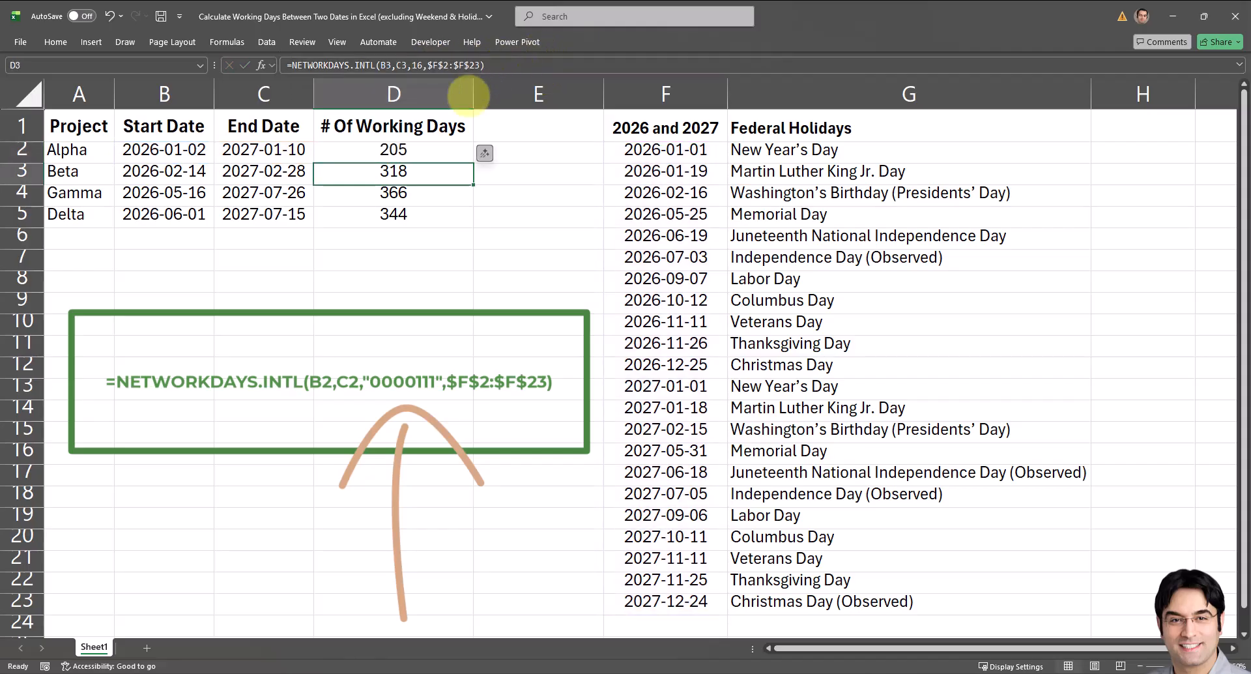
click(468, 155)
drag(472, 163, 460, 228)
click(412, 153)
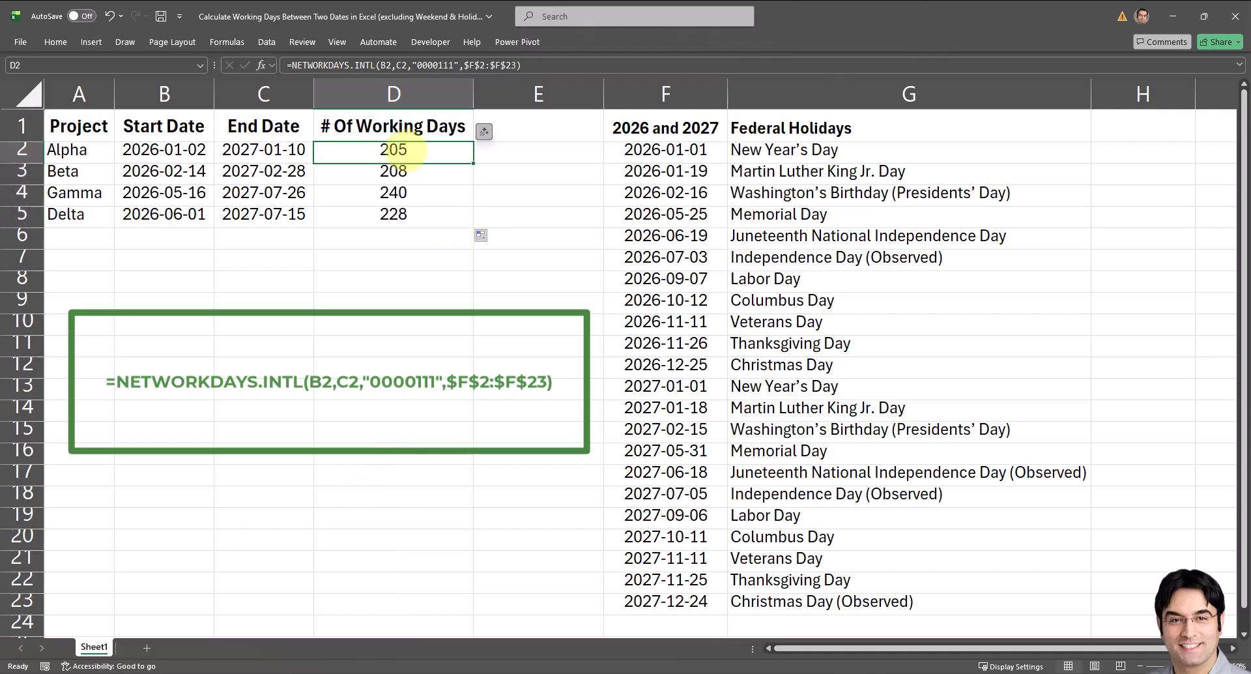